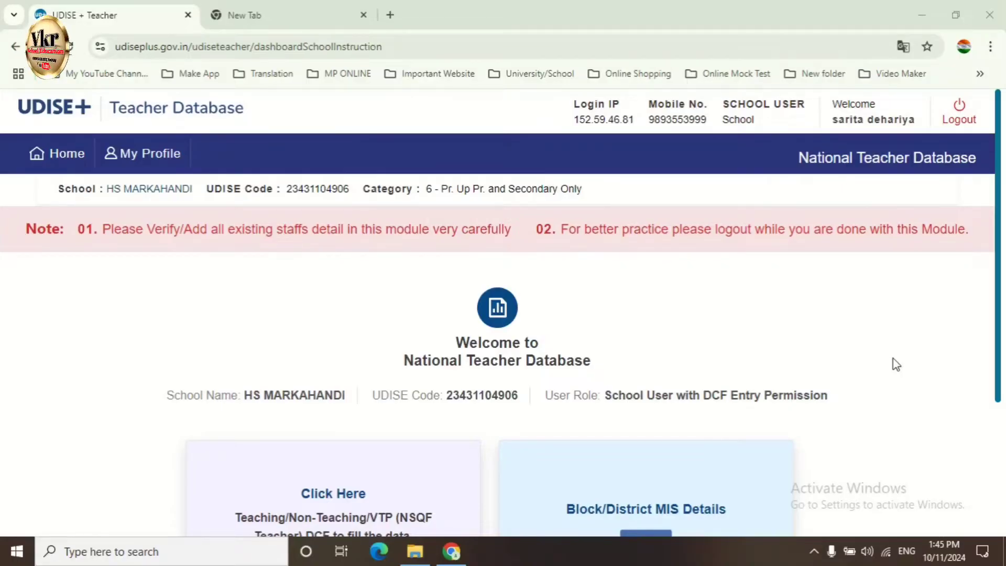
- In the blank tab, search Google for "udise plus", open the Teacher Module login page and show it in English
scroll(894, 361, down, 3)
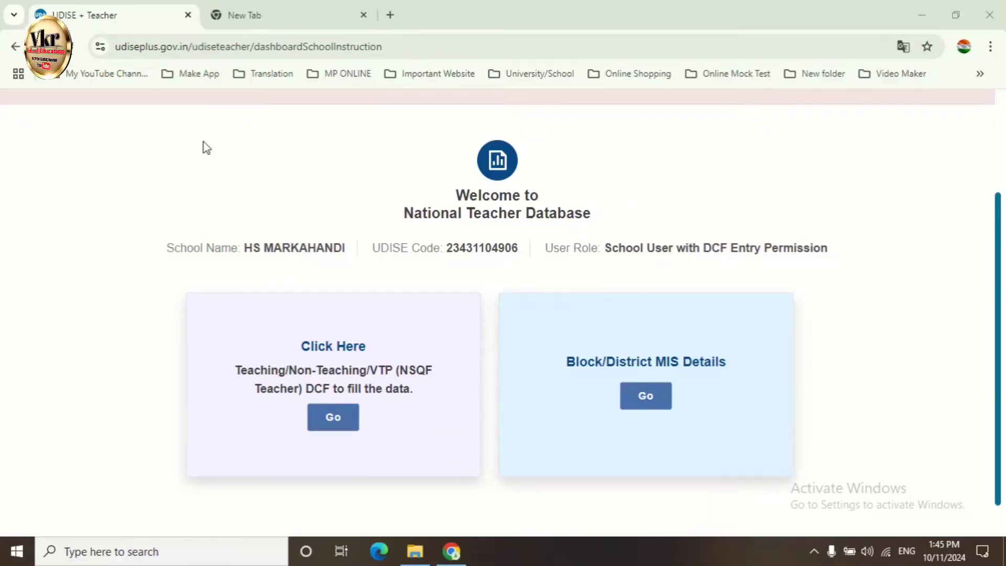
click(246, 11)
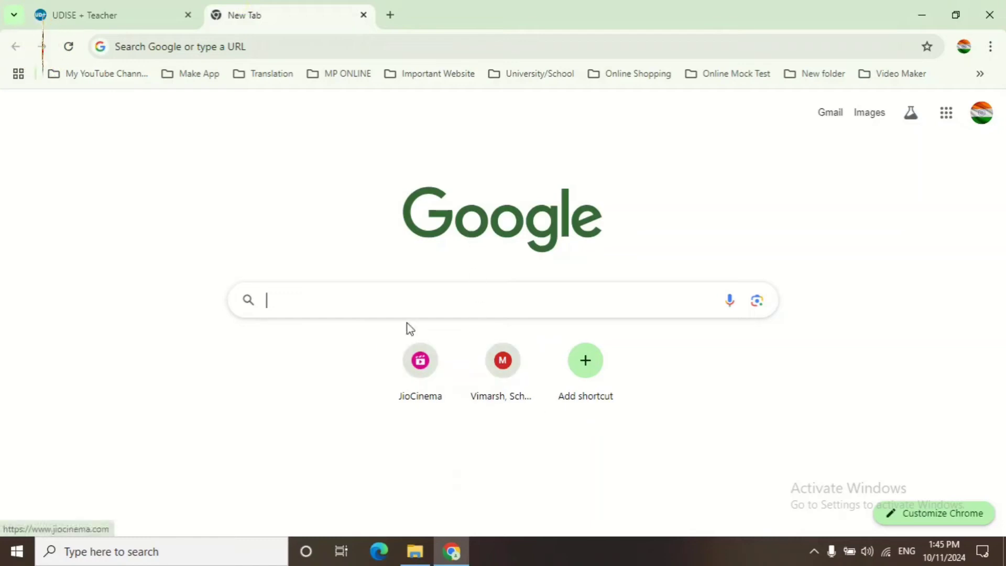
click(339, 290)
click(297, 340)
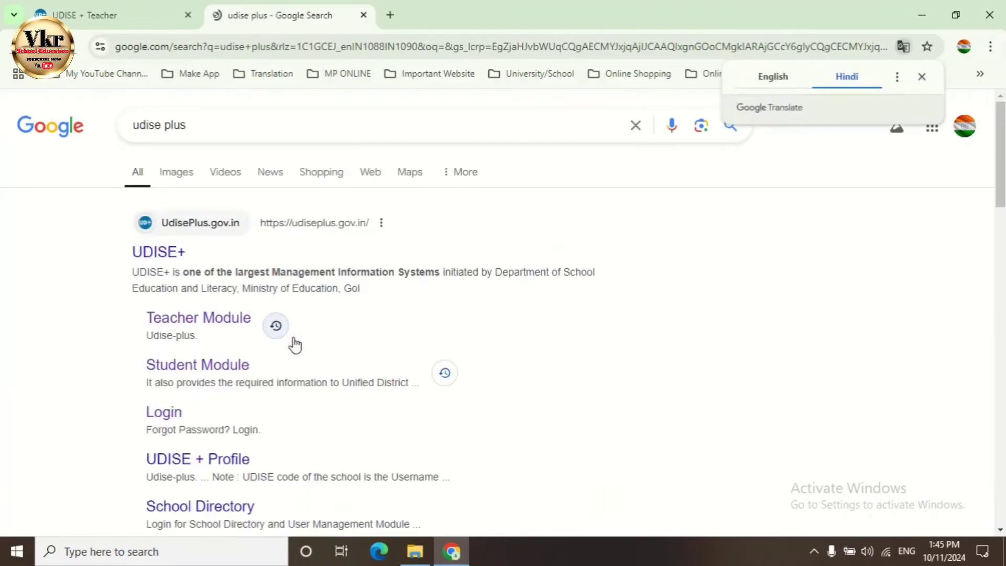
click(198, 325)
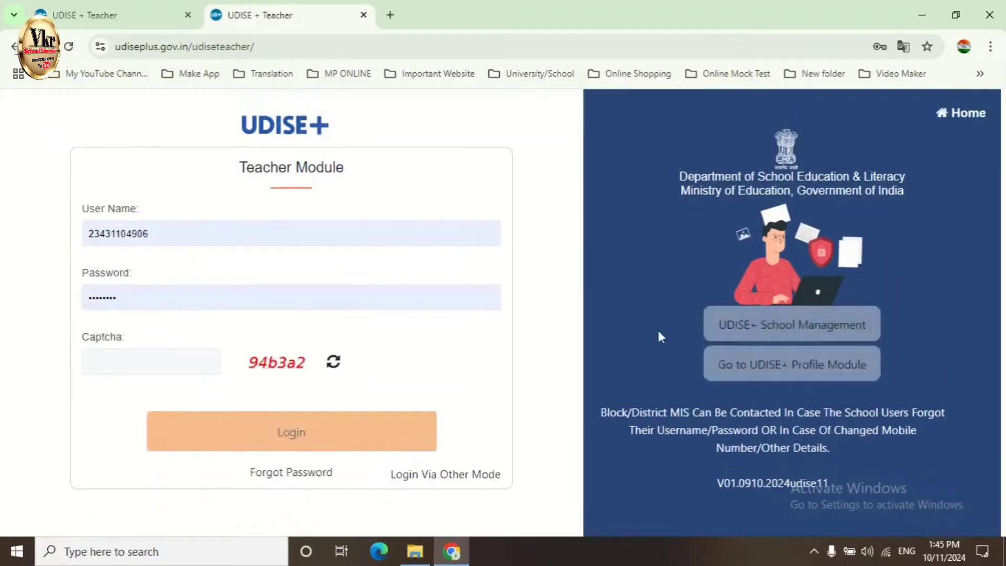
click(904, 46)
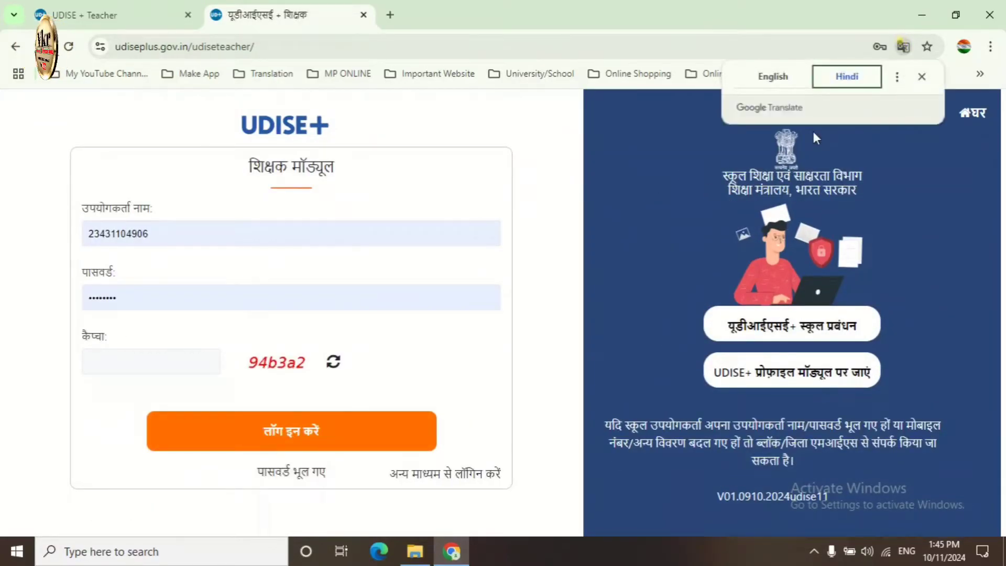
click(773, 76)
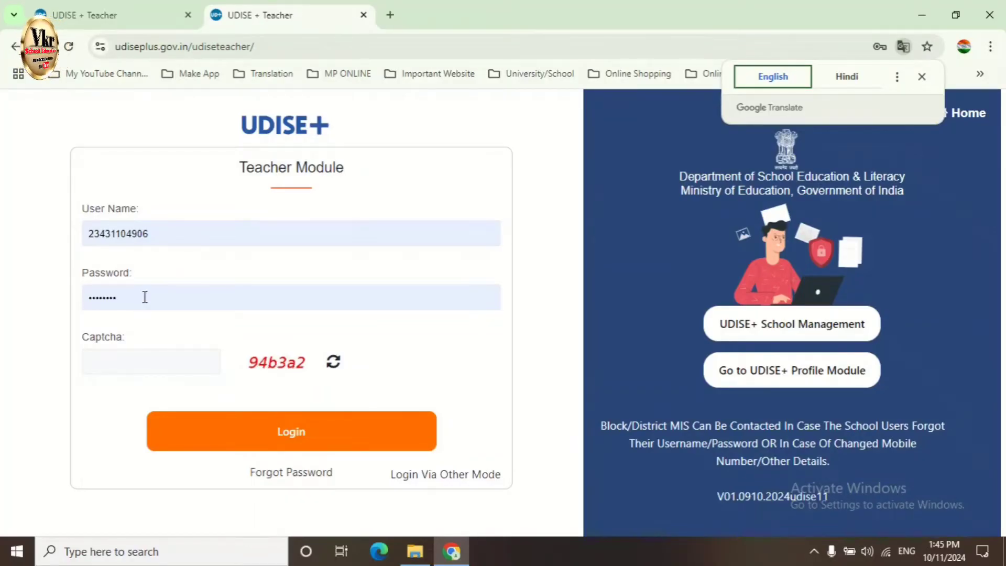
- Enter the displayed captcha code and log in to the Teacher Module with the prefilled username and password
click(149, 357)
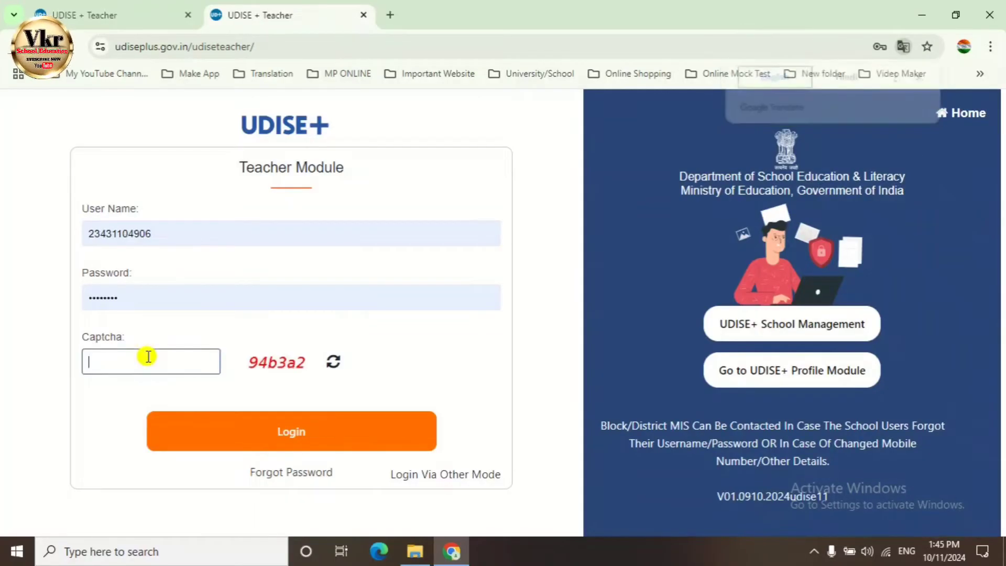
text(9)
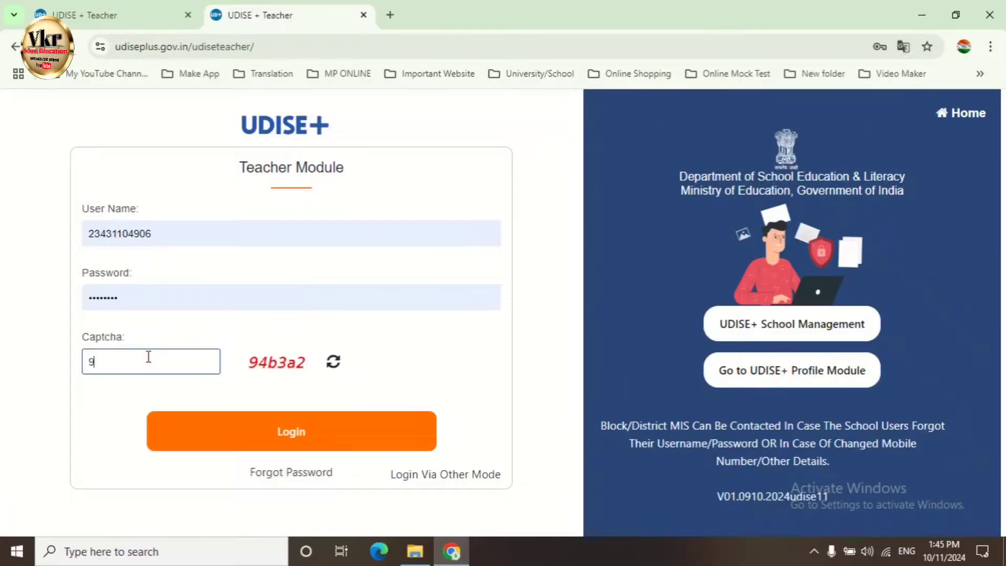
text(4)
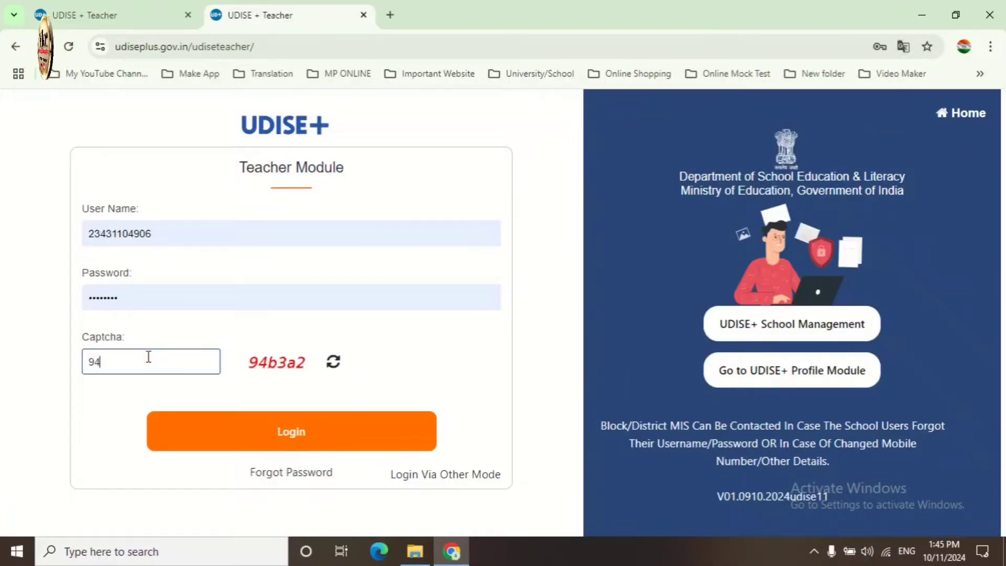
text(b)
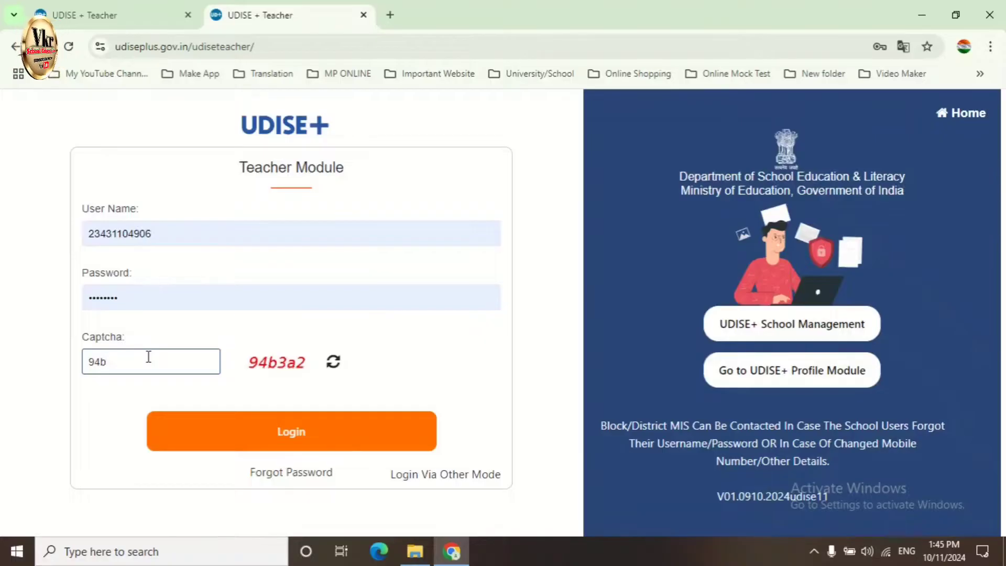
text(3a)
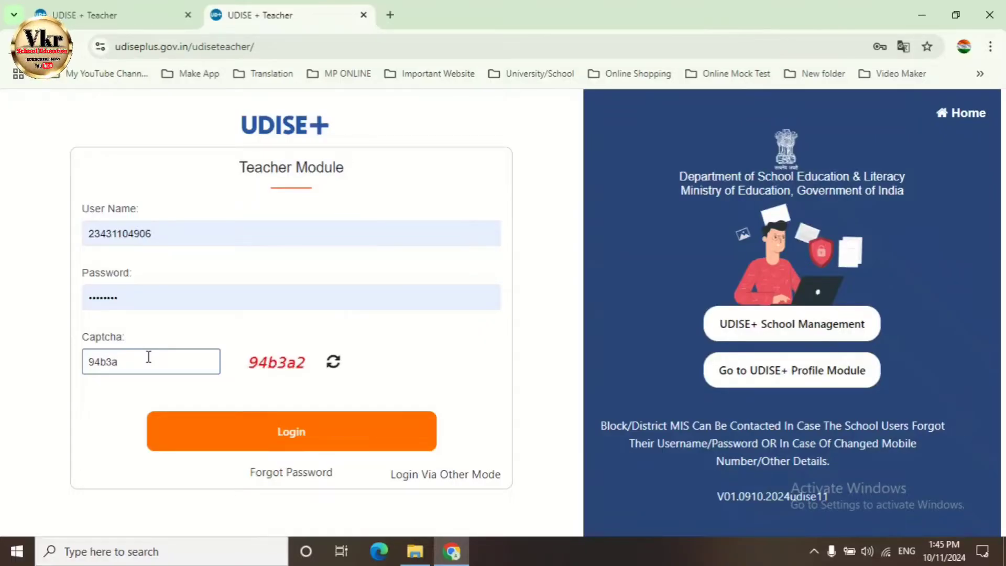
text(2)
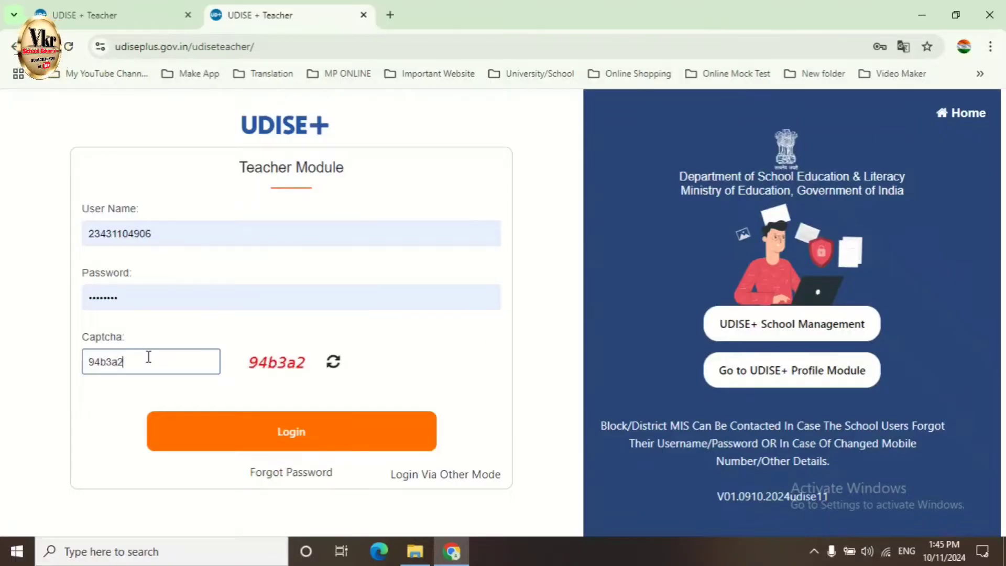
click(263, 444)
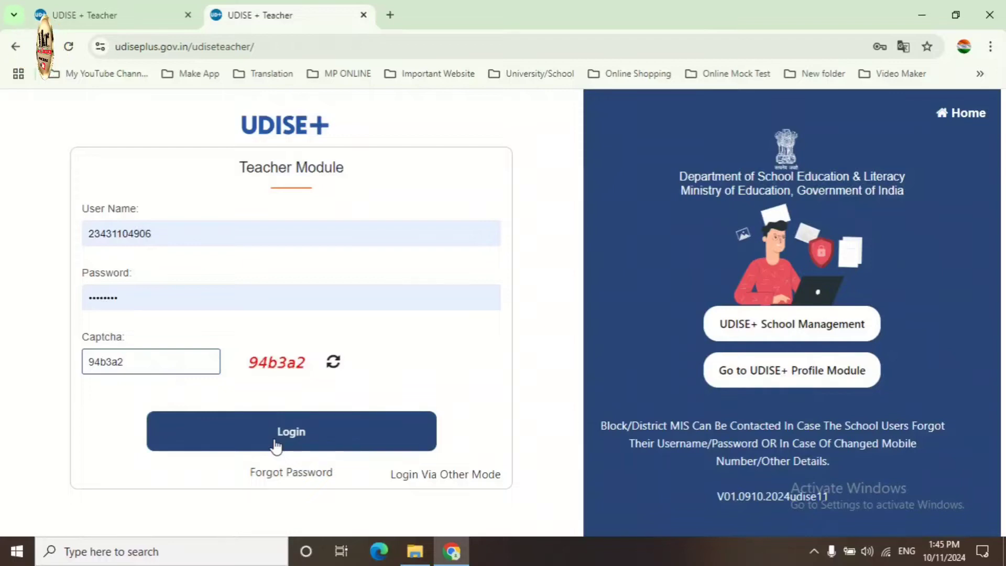
click(276, 445)
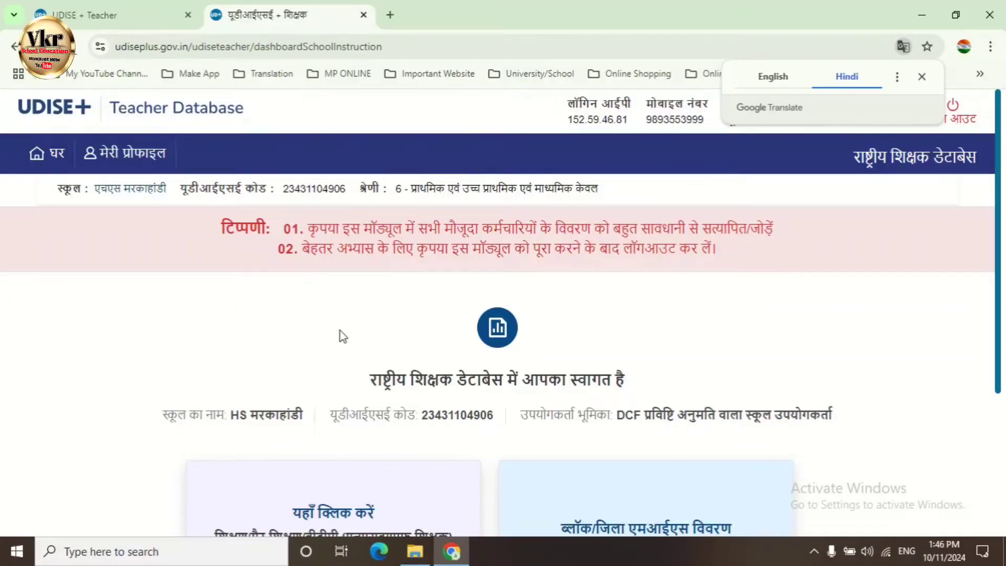
- Show the welcome page in English and open the Teaching/Non-Teaching/VTP (NSQF Teacher) DCF for data entry
click(772, 79)
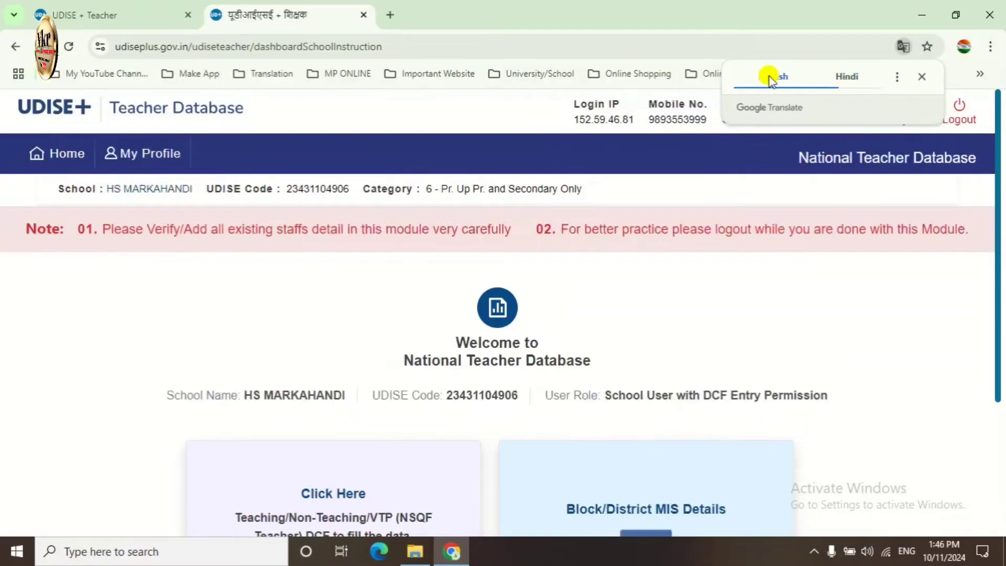
click(922, 77)
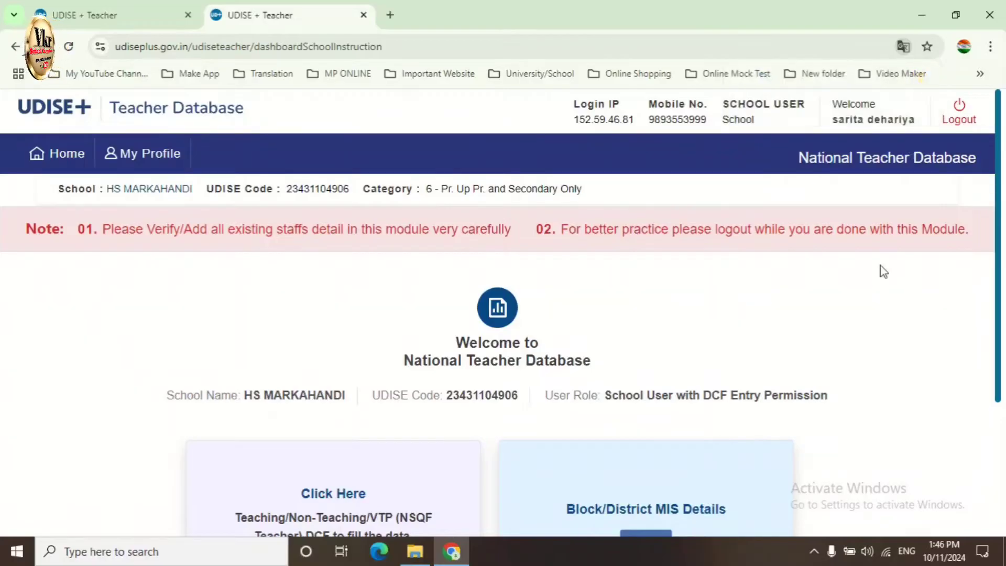
scroll(837, 338, down, 3)
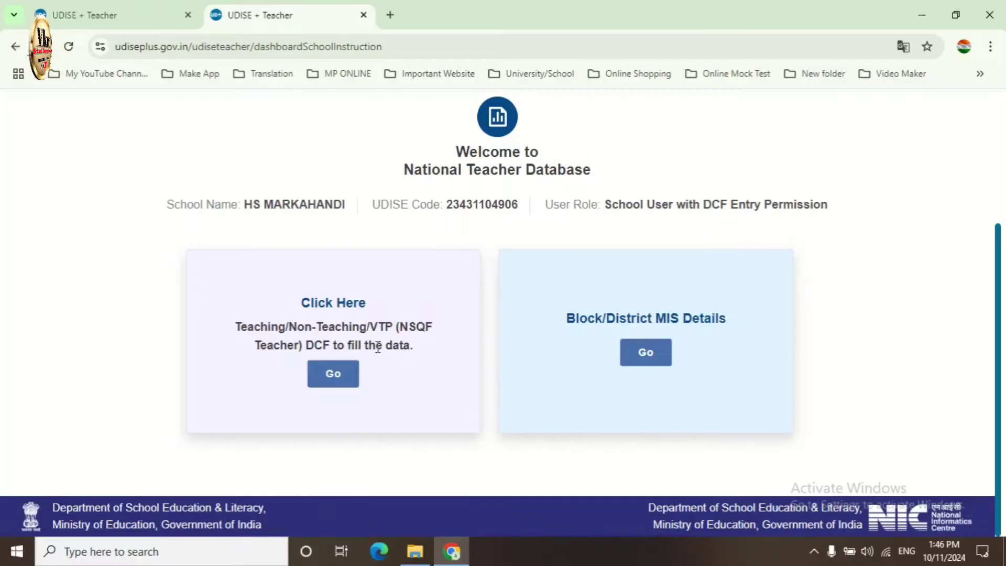
click(333, 376)
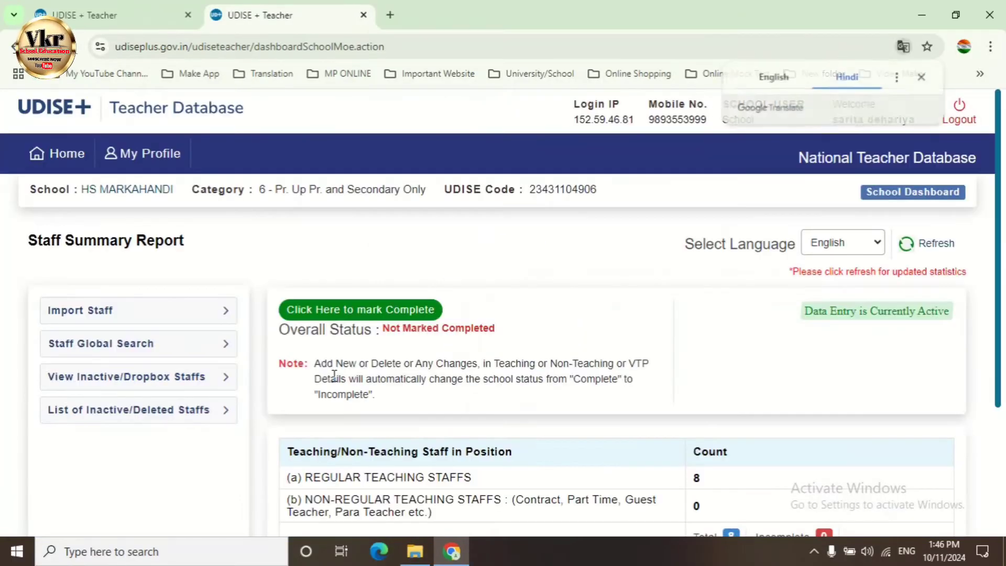
- Keep the Staff Summary Report in English and open the detail list of the total teaching staff in position
click(768, 84)
click(922, 78)
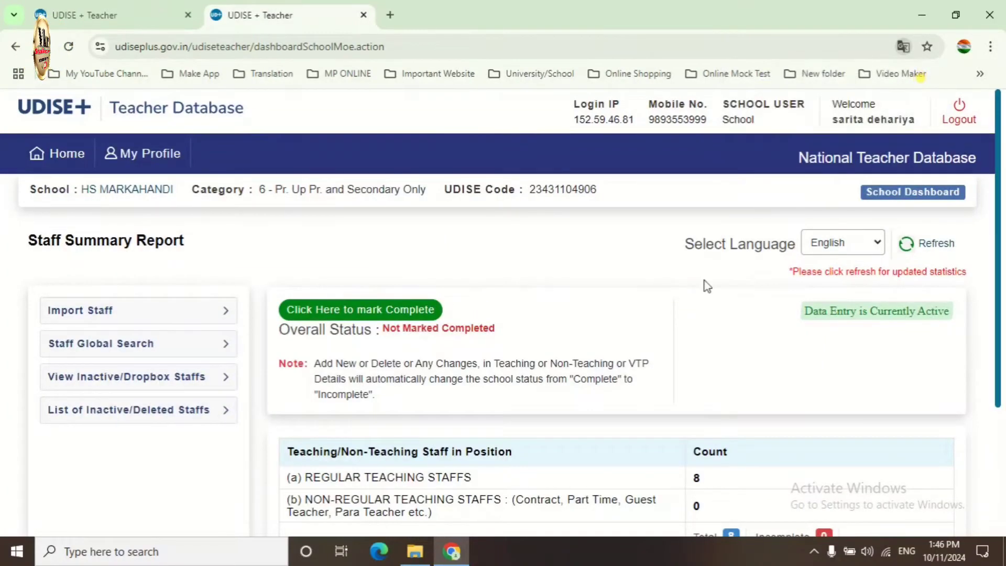
scroll(686, 294, down, 3)
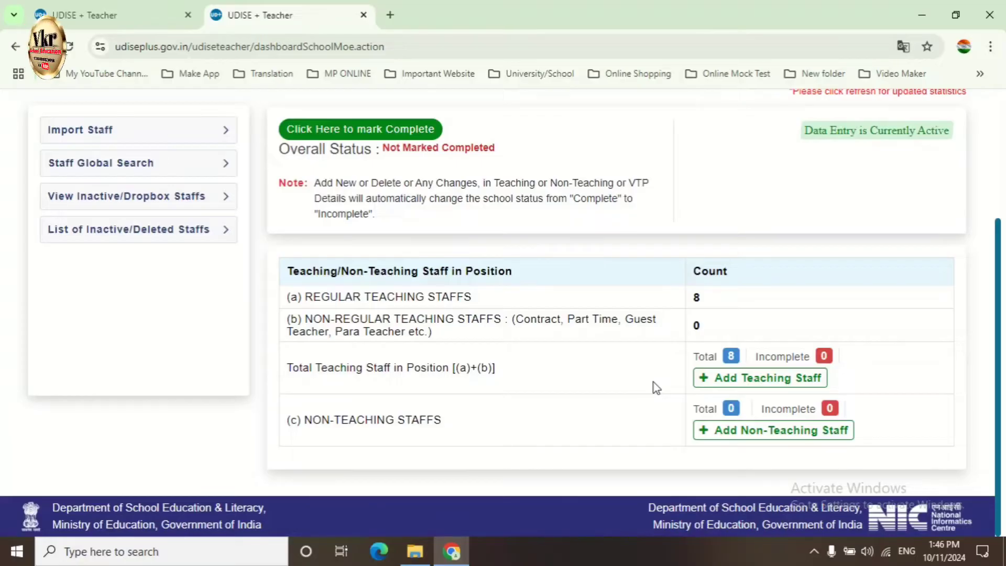
click(734, 300)
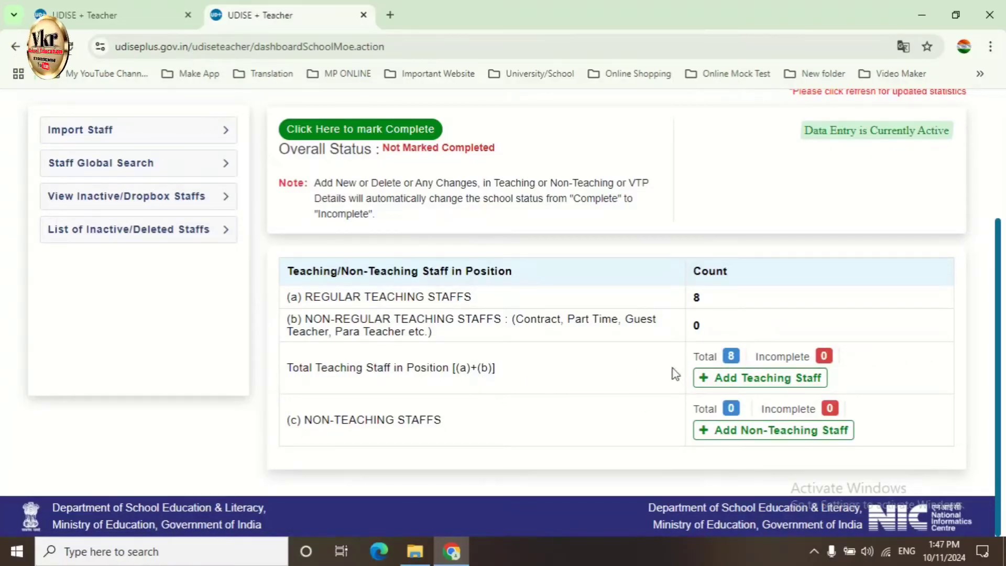
click(732, 358)
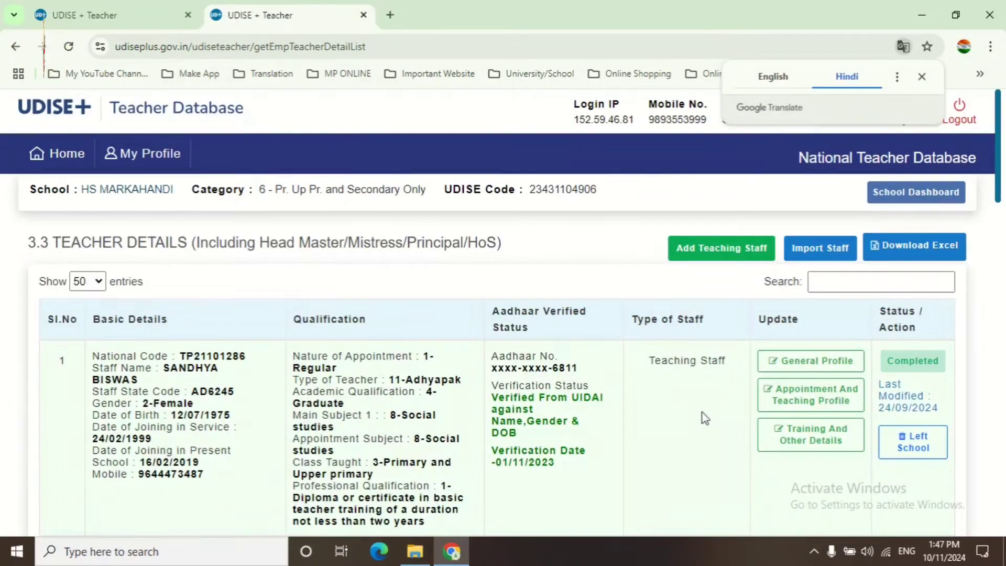
- Look through the teacher details list and open the Left School form for the teacher in row 8
scroll(703, 413, down, 4)
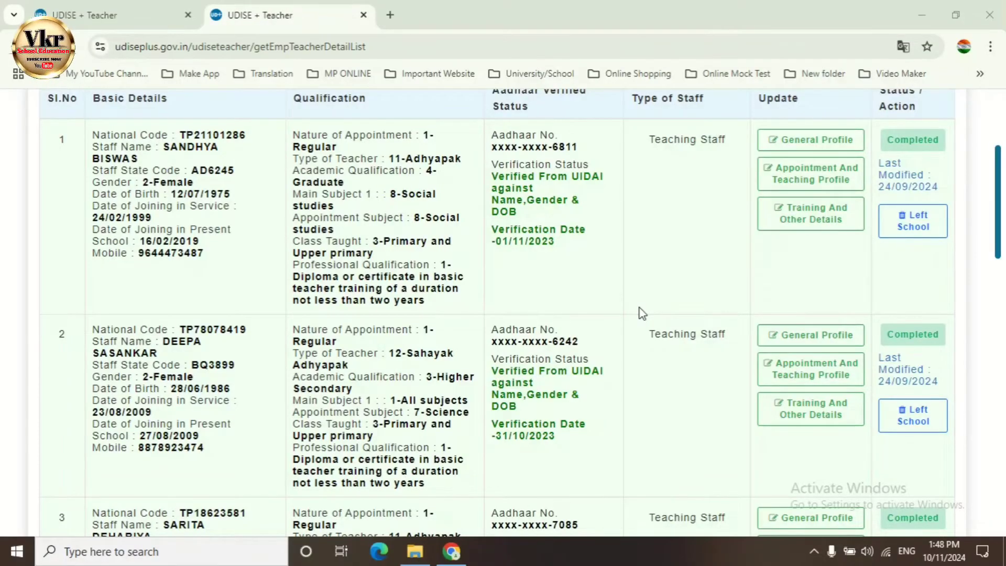
scroll(641, 310, down, 15)
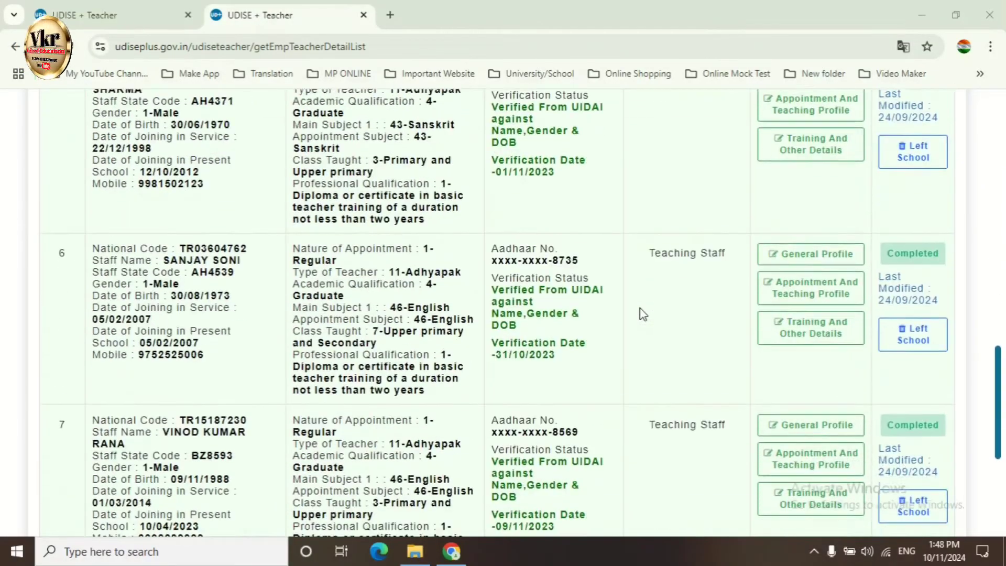
scroll(640, 309, down, 5)
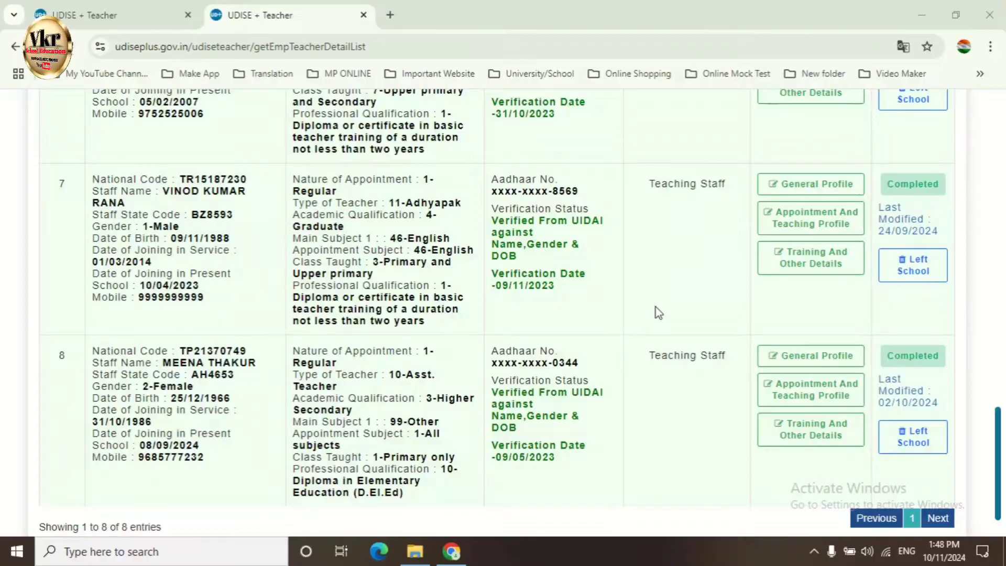
scroll(659, 313, up, 14)
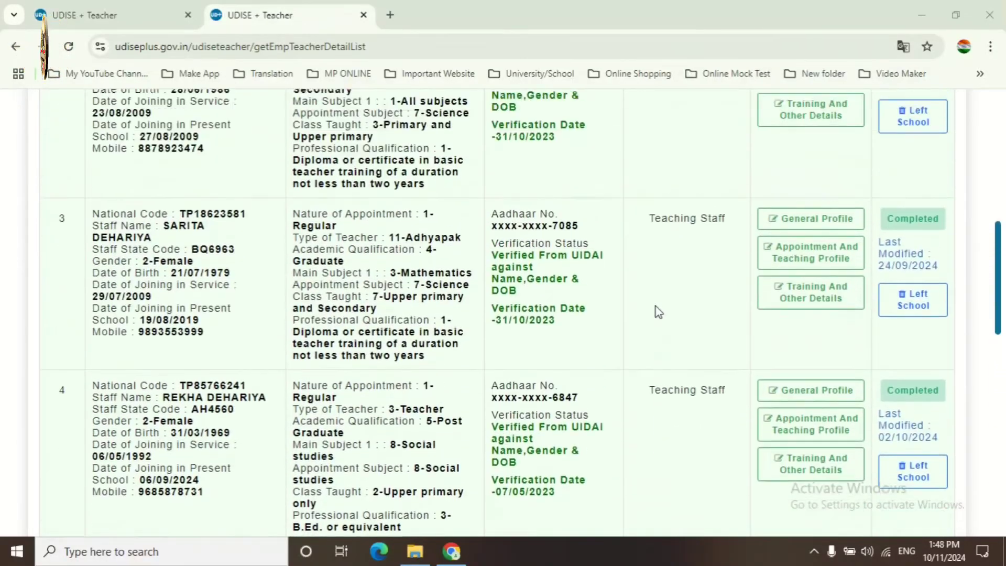
scroll(658, 313, up, 8)
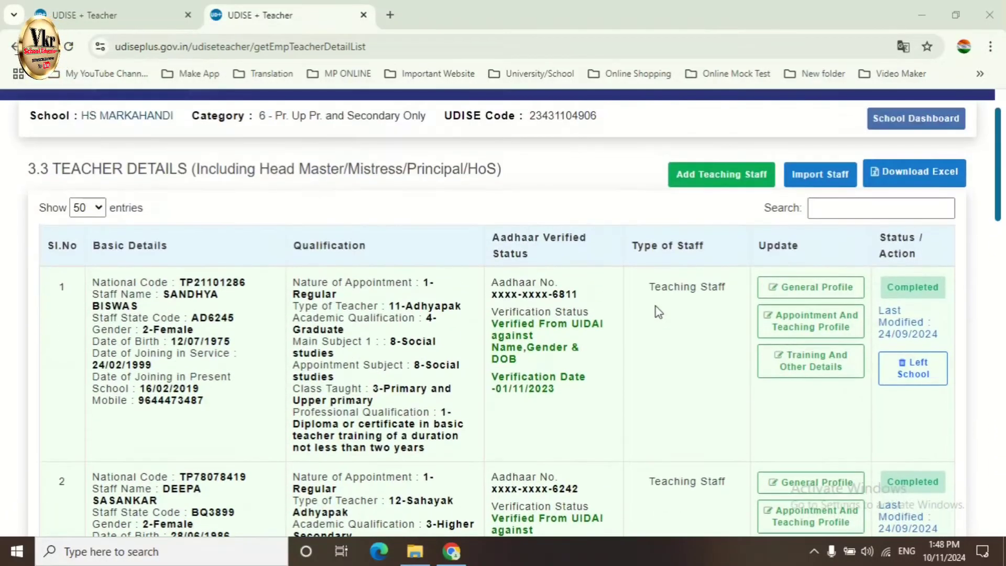
scroll(659, 313, down, 10)
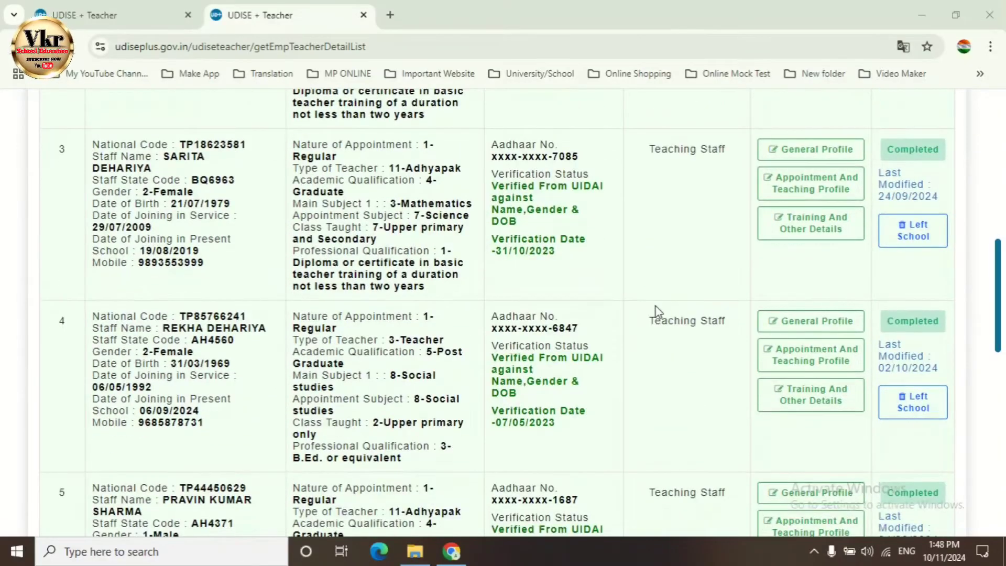
scroll(659, 313, down, 10)
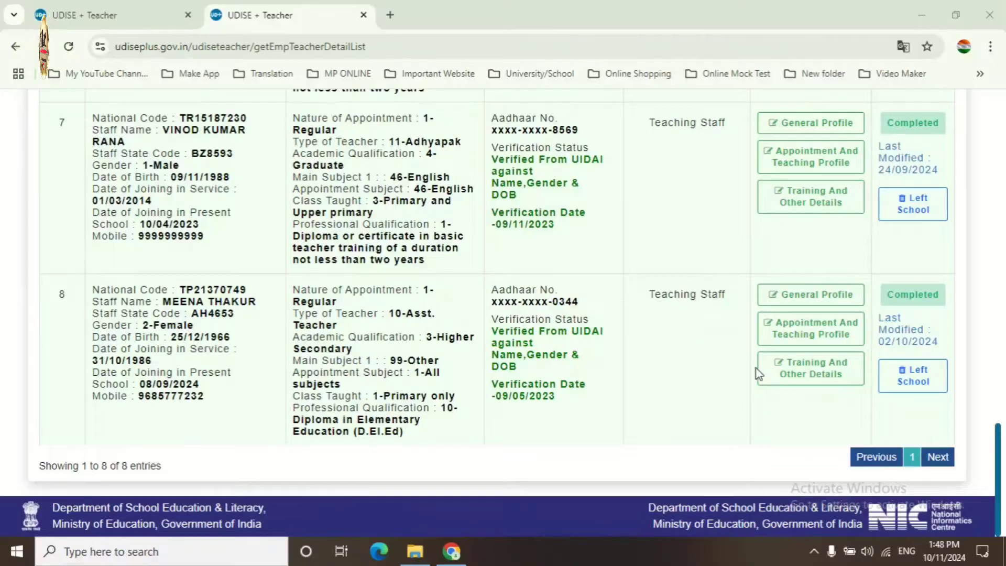
click(915, 382)
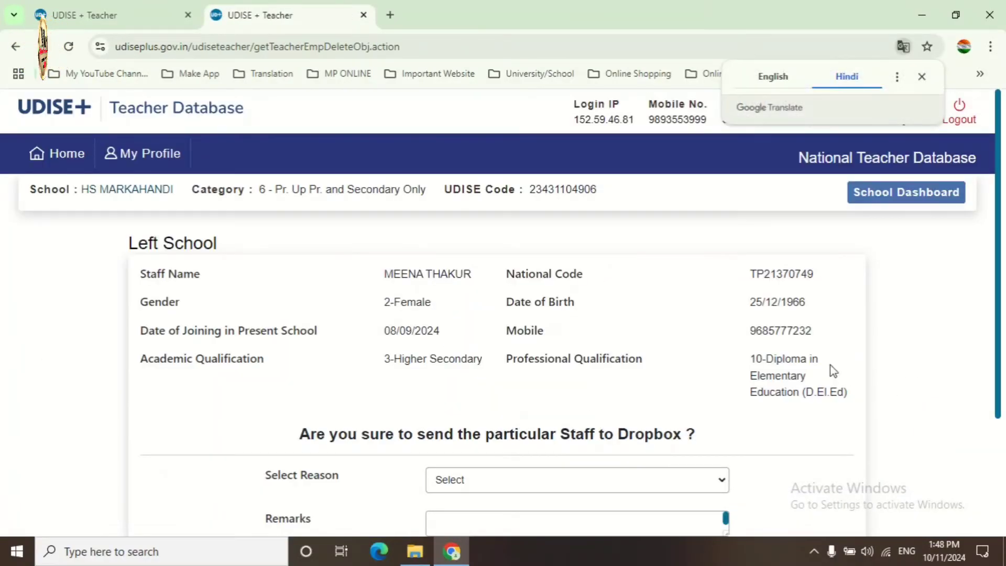
- Switch the Left School form back to English and dismiss the translation offer
click(773, 77)
click(922, 78)
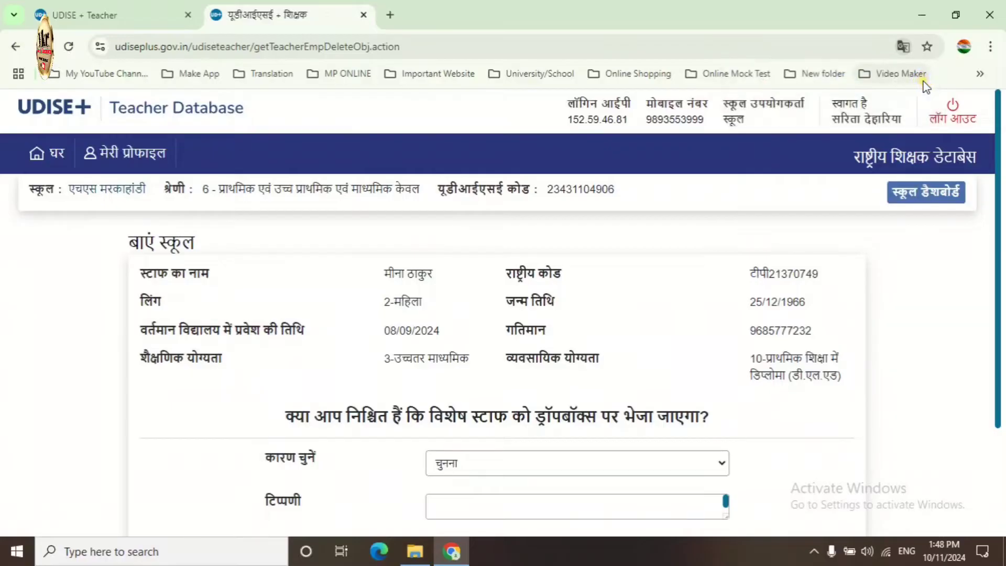
click(903, 47)
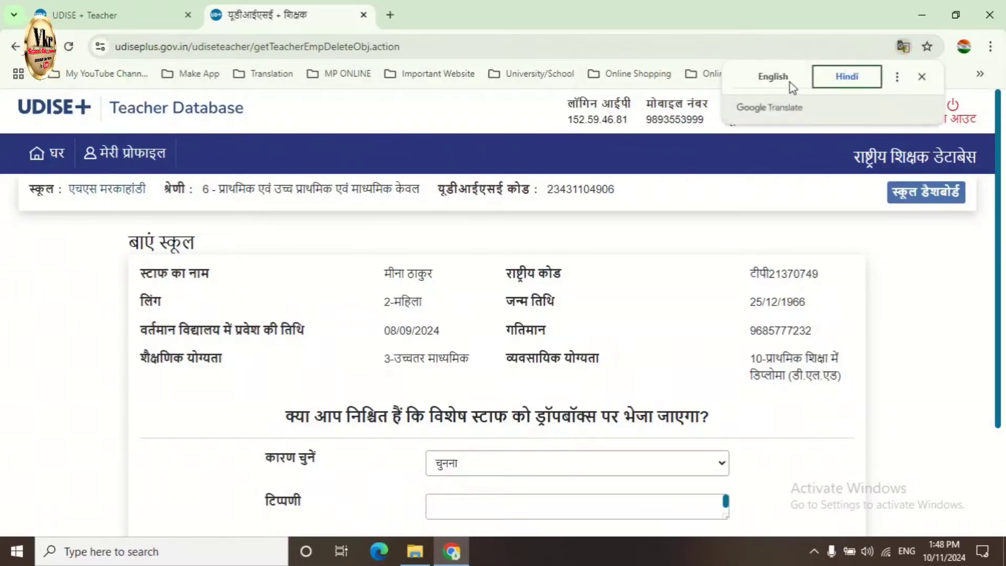
click(788, 79)
click(922, 76)
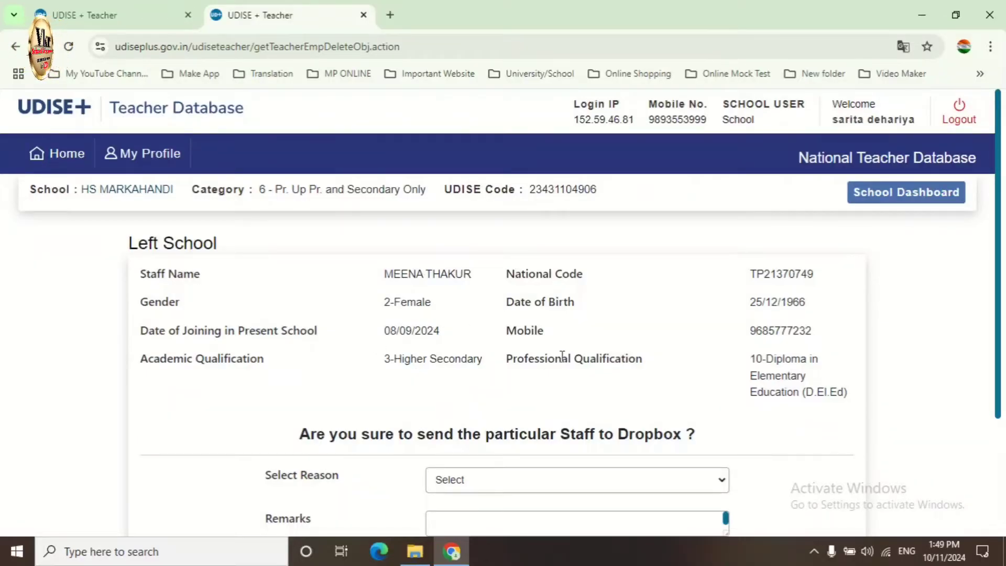
- Fill in the Left School form with reason "DropBox-Active - Transferred/Shifted to Another School" and remark "verify now", and check the Last Date in Service School calendar
scroll(454, 378, down, 3)
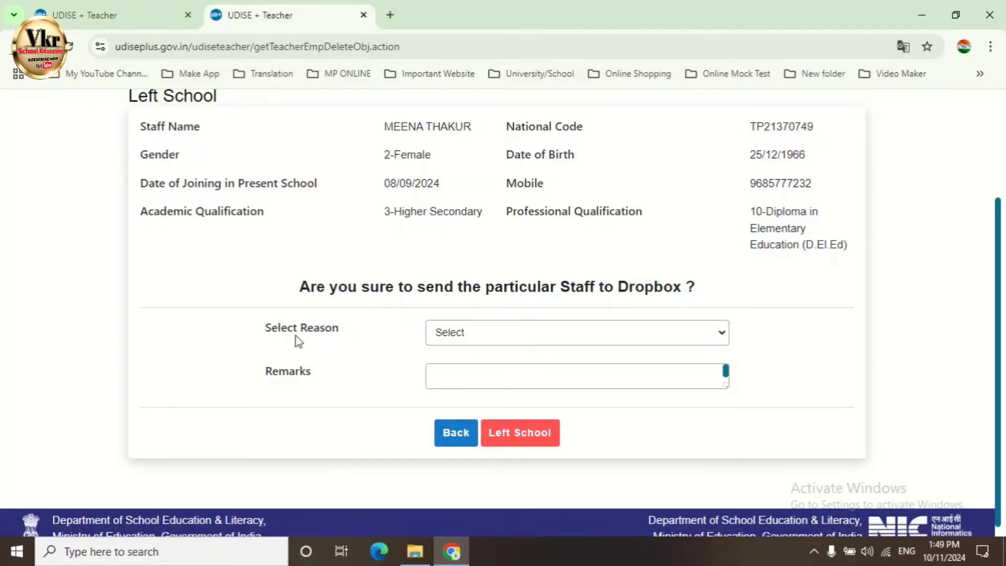
click(709, 339)
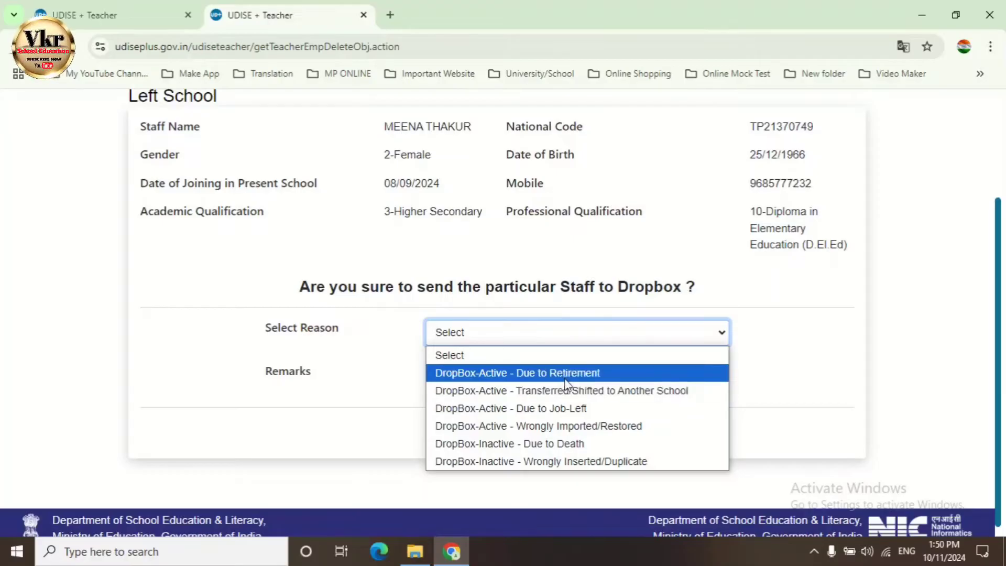
click(590, 393)
click(457, 378)
text(verify now)
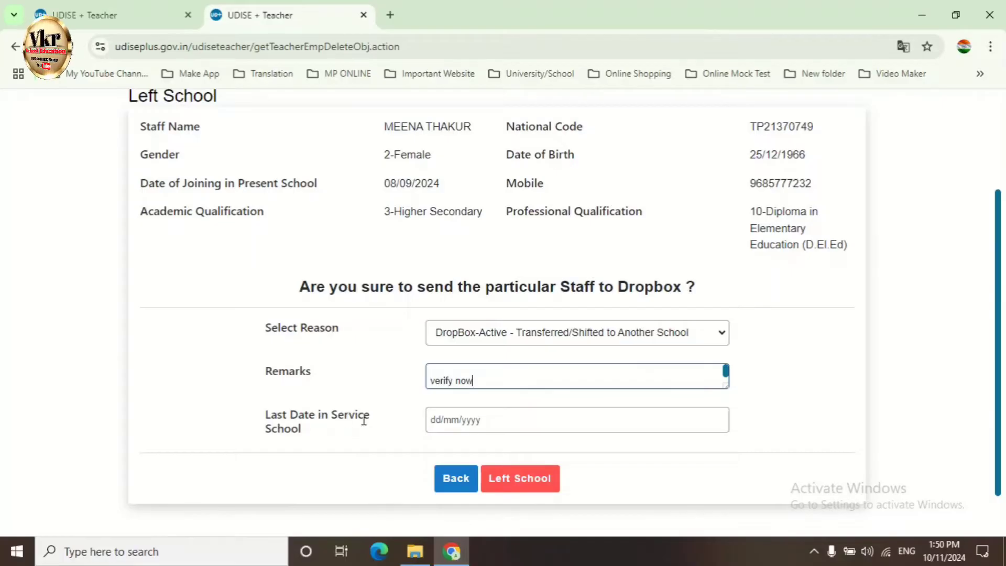
click(495, 421)
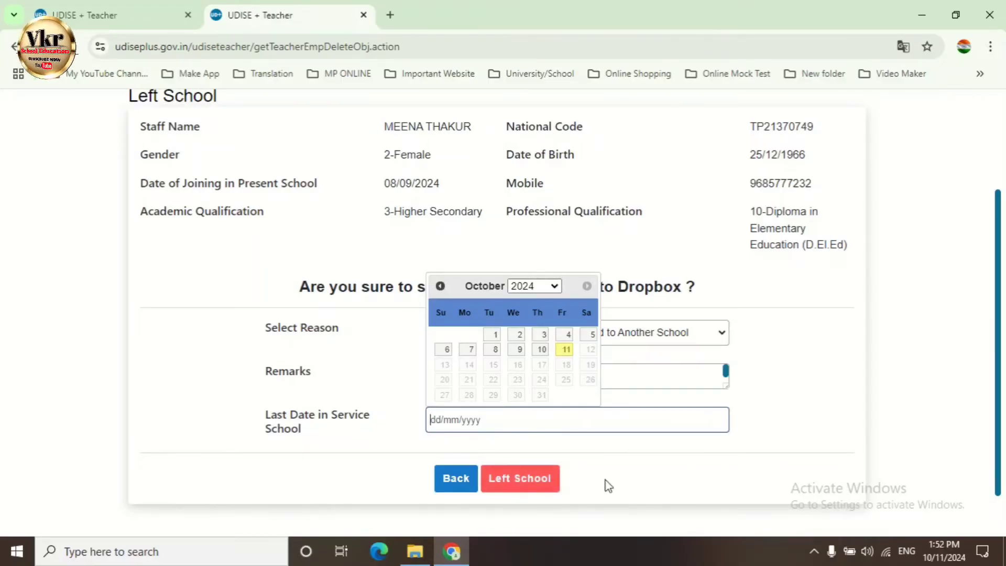
click(608, 486)
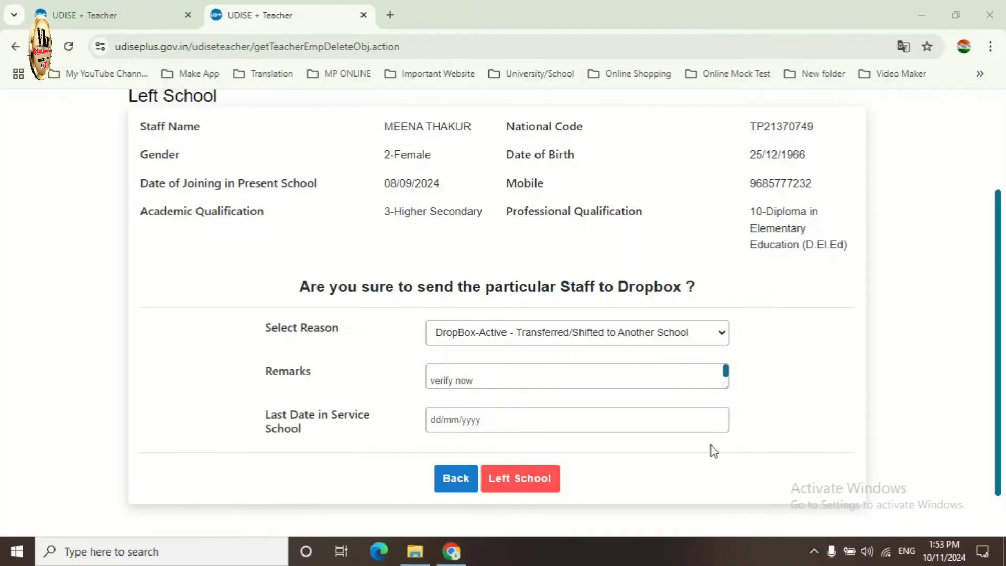
- Leave the Left School form without submitting it and return to the home page
click(456, 478)
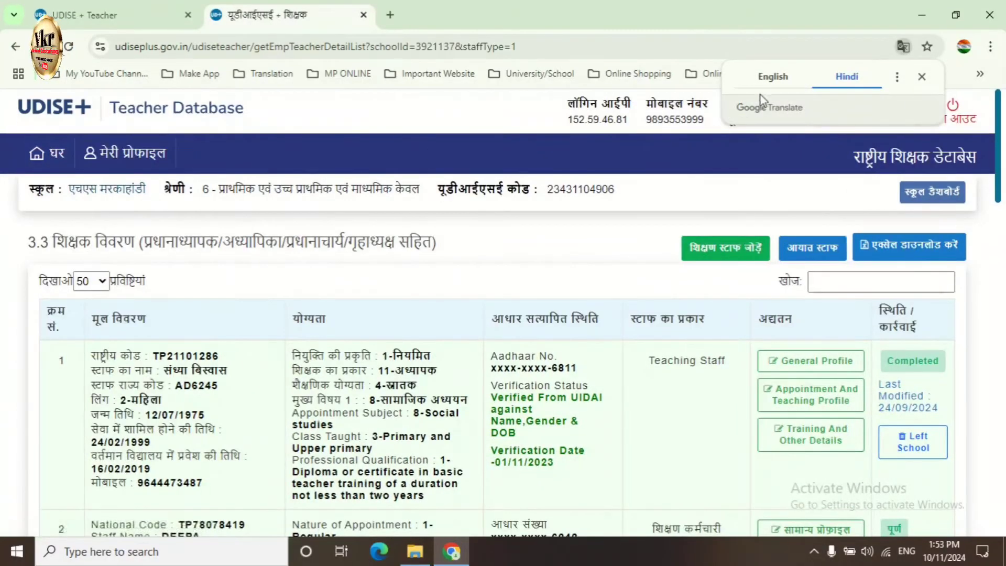
click(770, 77)
click(51, 155)
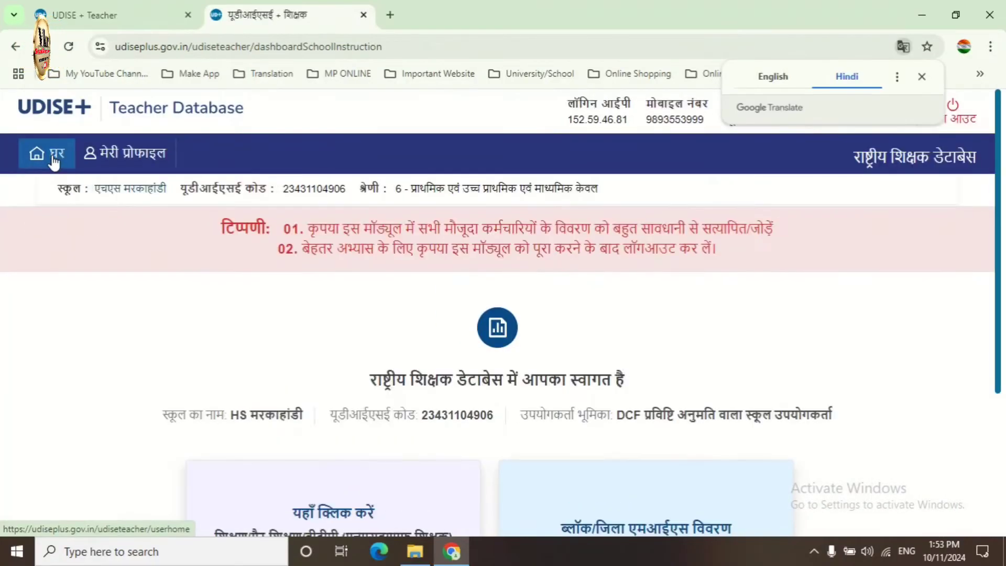
- Show the National Teacher Database welcome page in English and open the Teaching/Non-Teaching/VTP (NSQF Teacher) DCF
scroll(311, 322, down, 4)
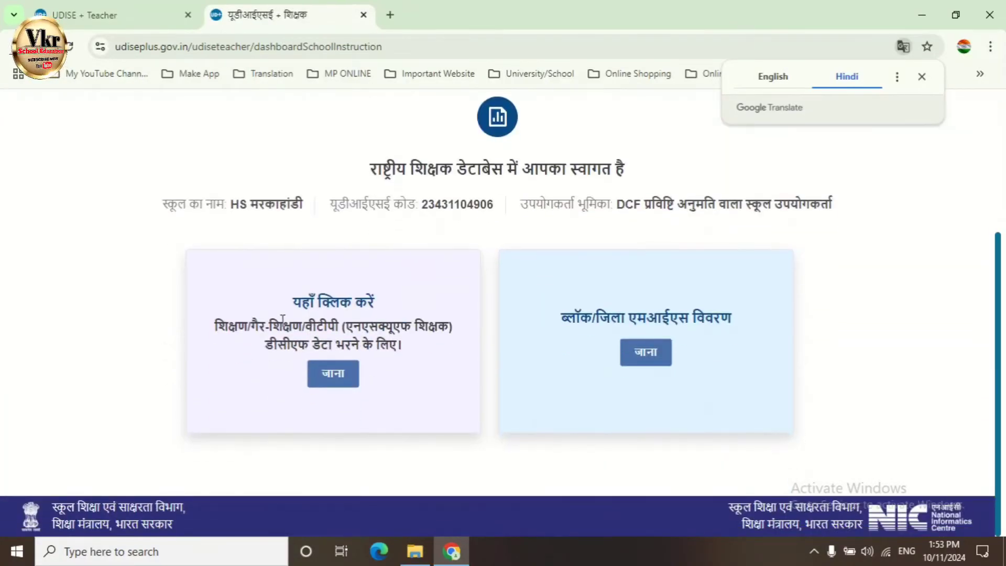
click(771, 79)
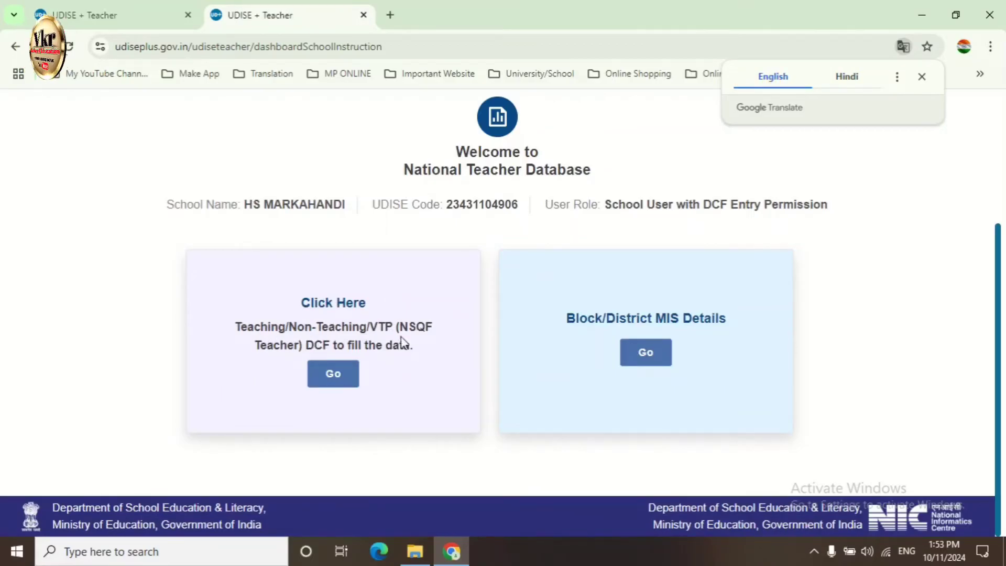
click(334, 384)
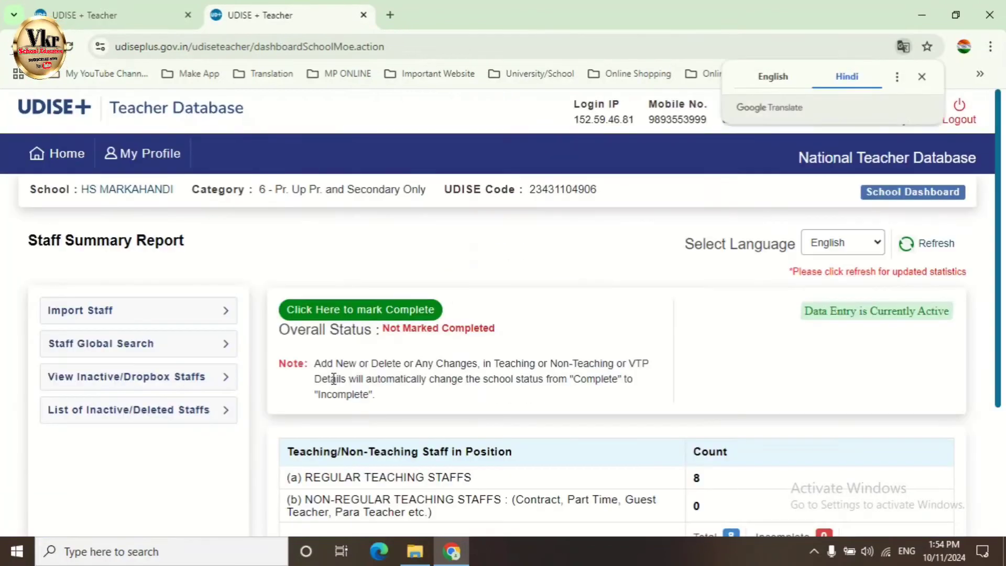
- Open the form for adding a new teaching staff member from the Staff Summary Report and show it in English
click(774, 83)
click(921, 77)
scroll(538, 380, down, 3)
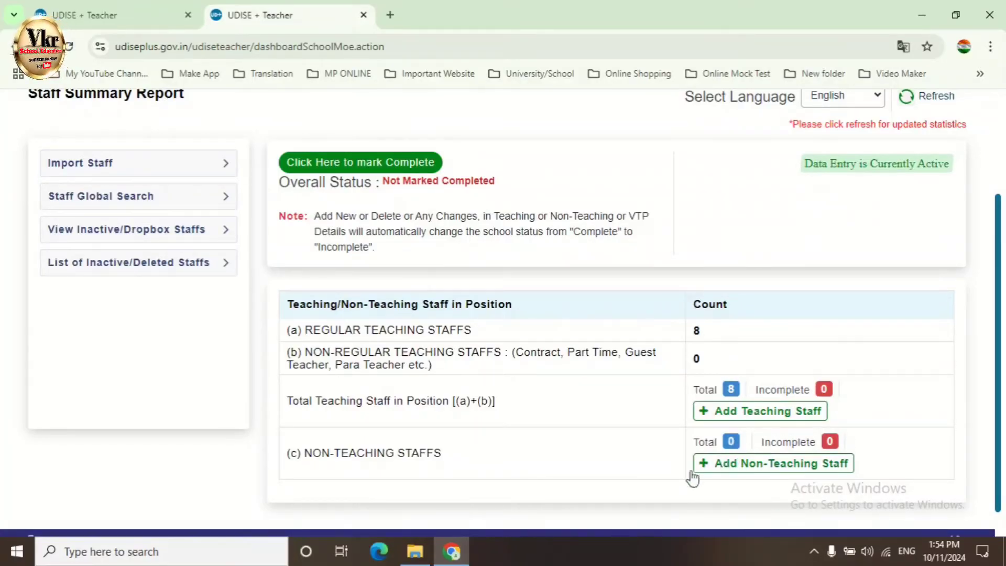
scroll(631, 434, down, 1)
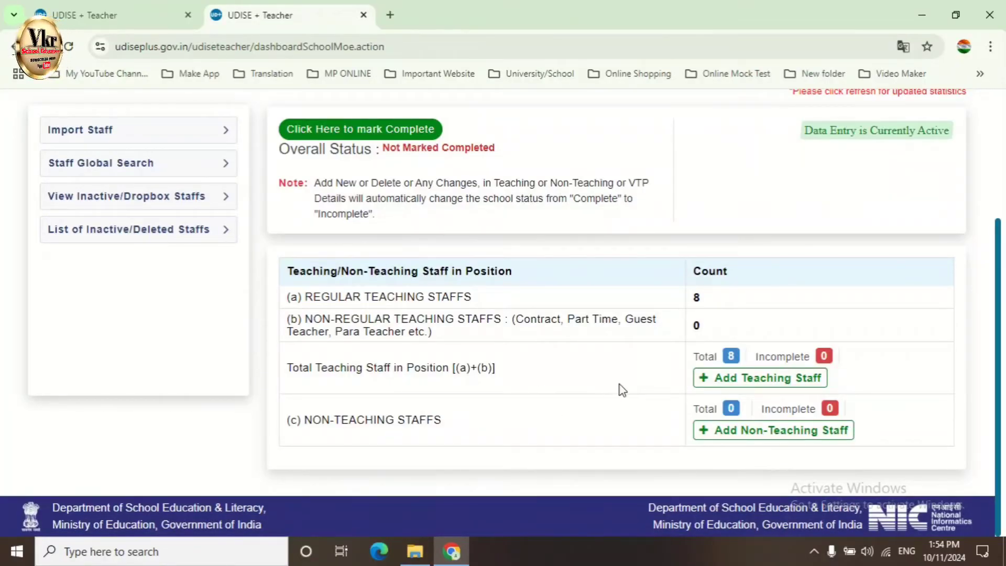
click(755, 384)
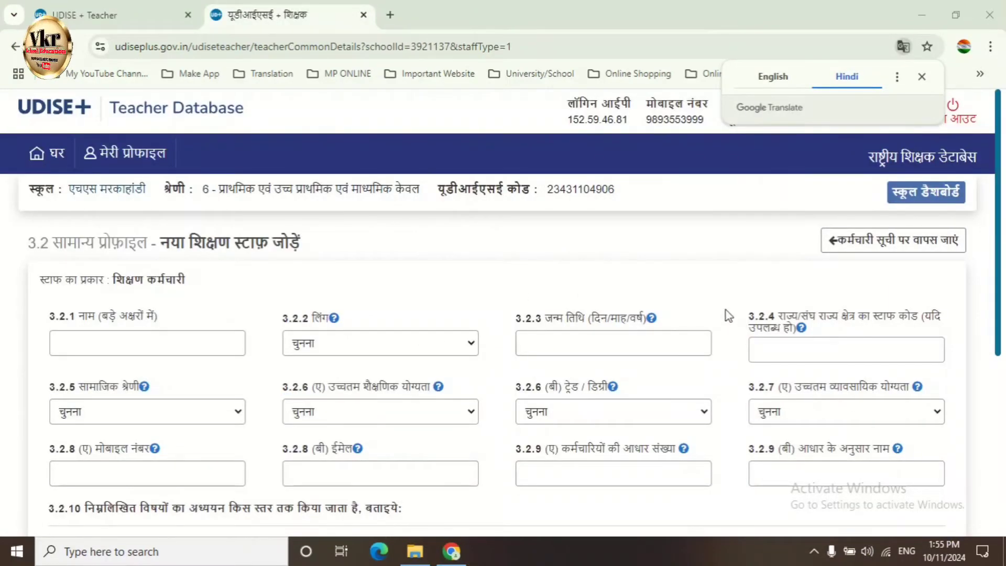
click(781, 81)
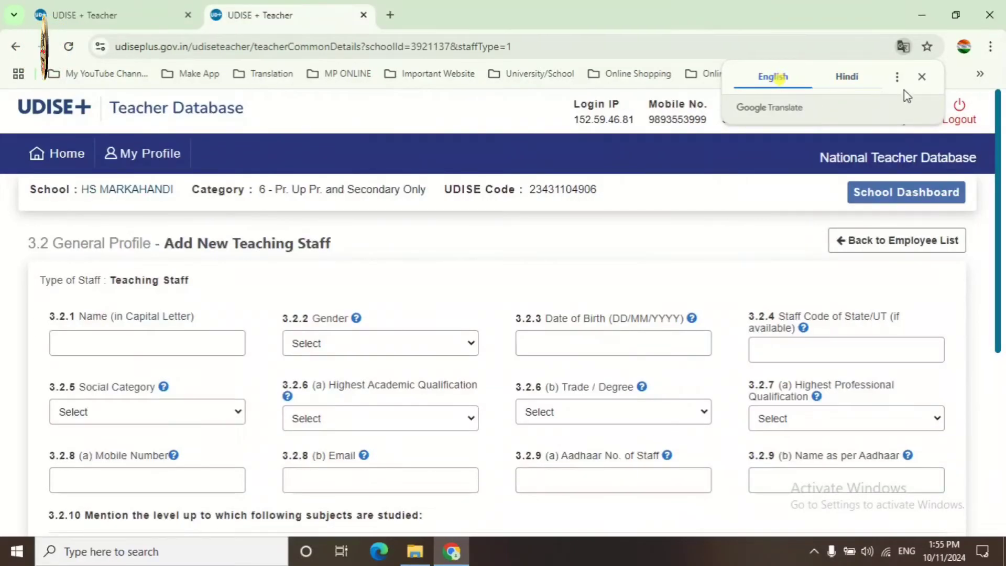
click(922, 76)
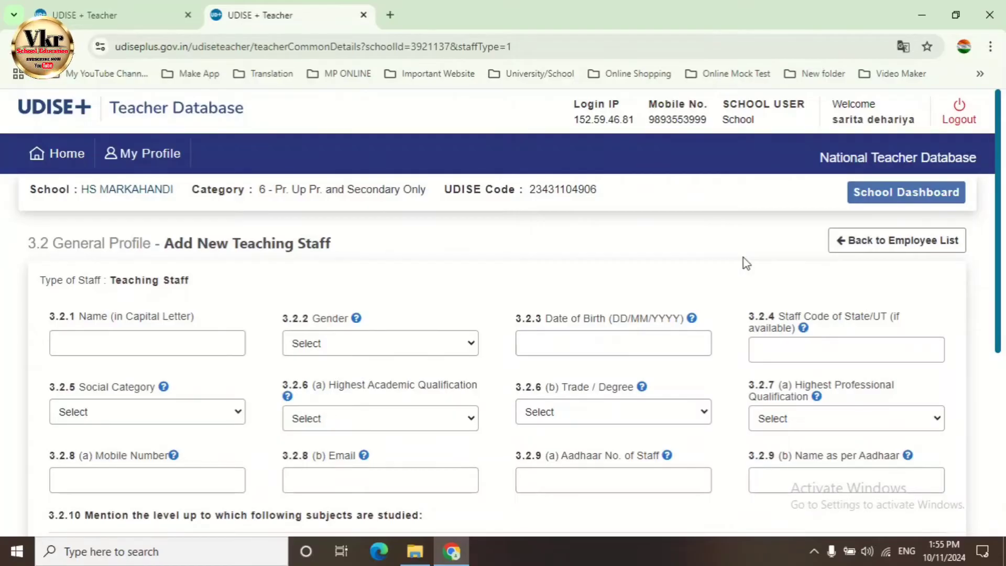
- Examine the name, gender, date of birth, staff code and social category fields of the General Profile
scroll(746, 262, down, 1)
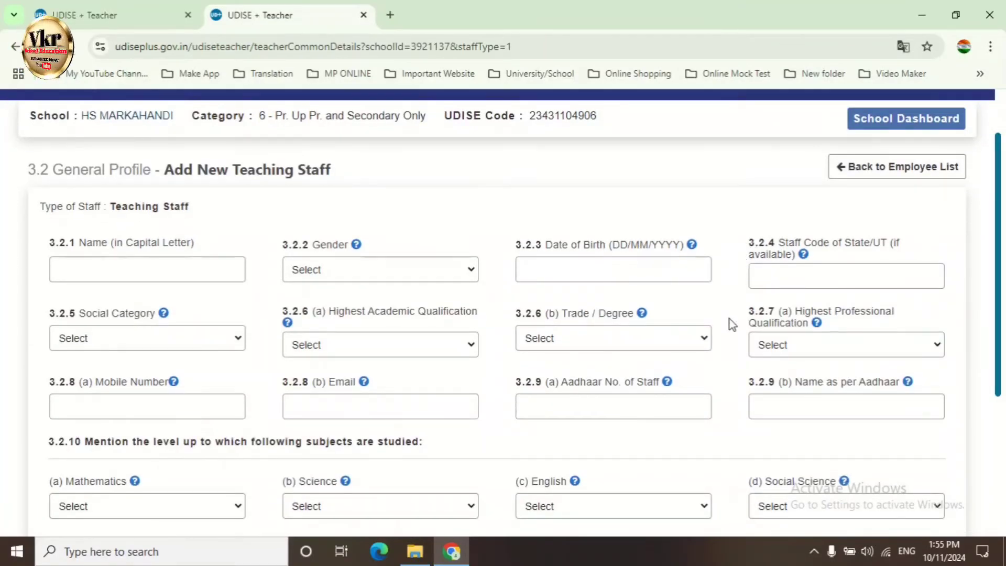
click(98, 266)
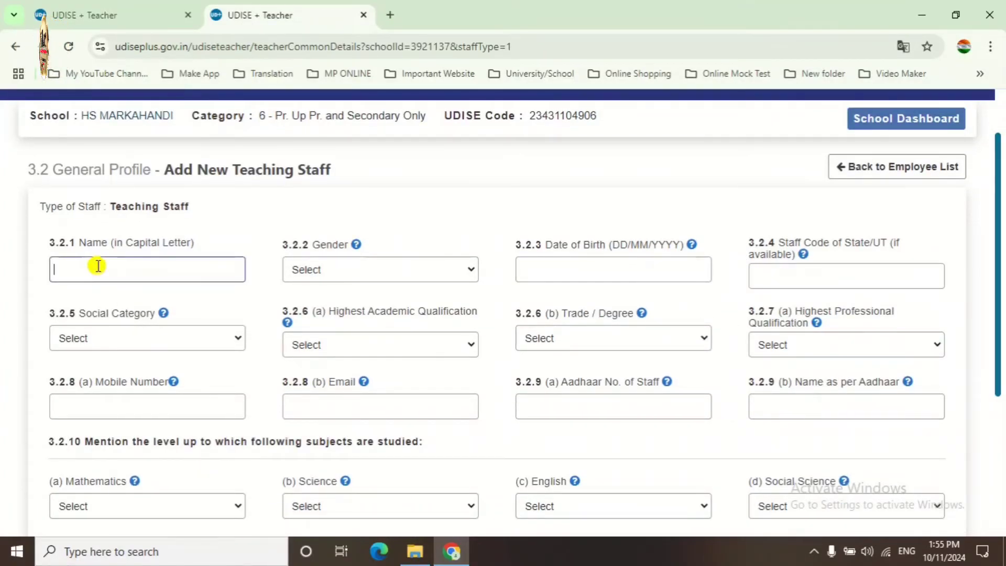
click(452, 270)
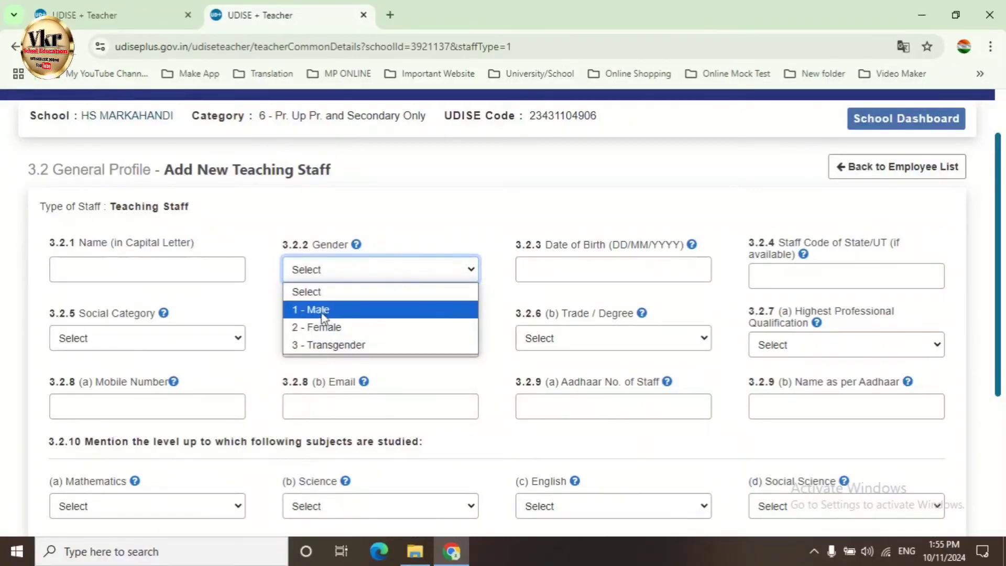
click(565, 268)
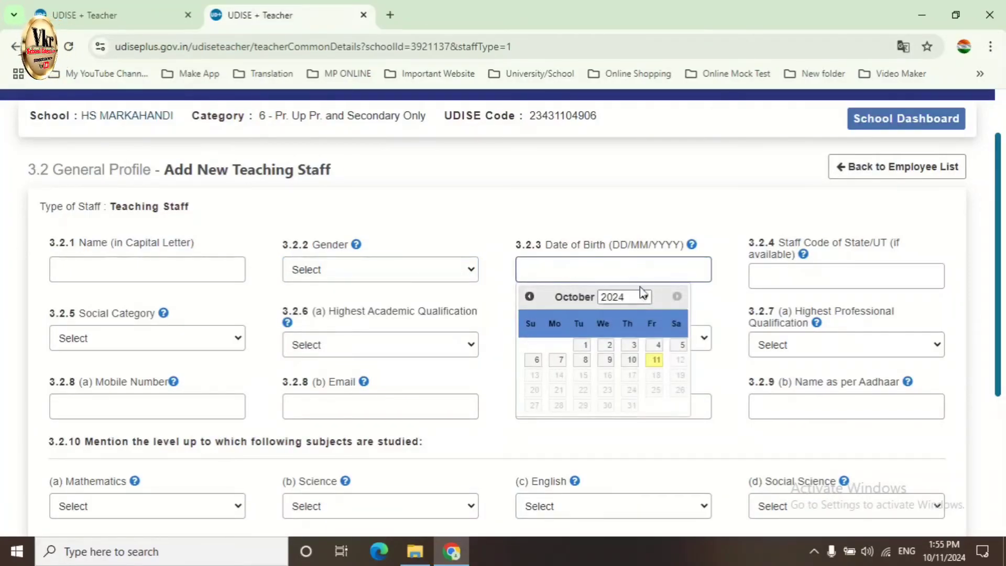
click(786, 276)
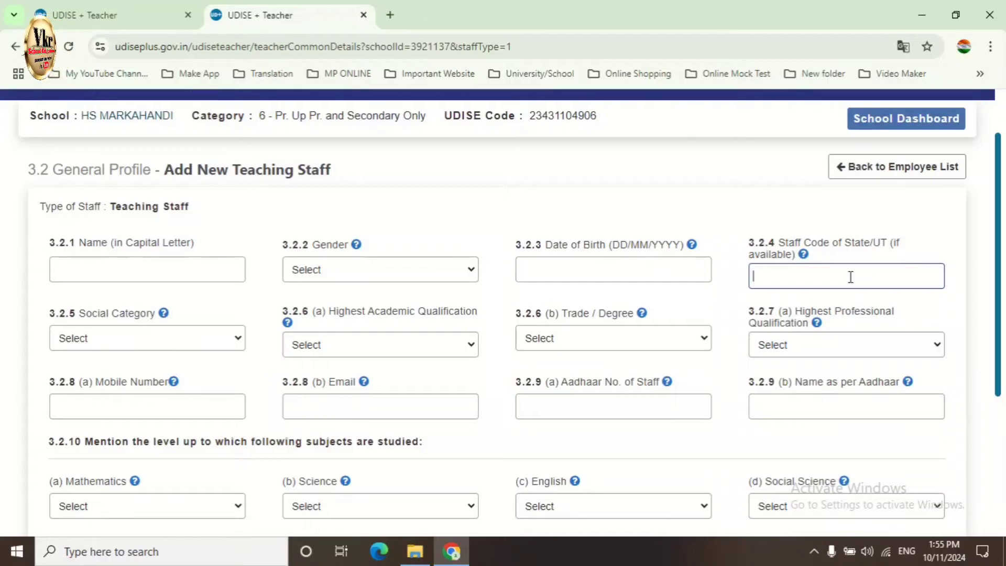
click(110, 339)
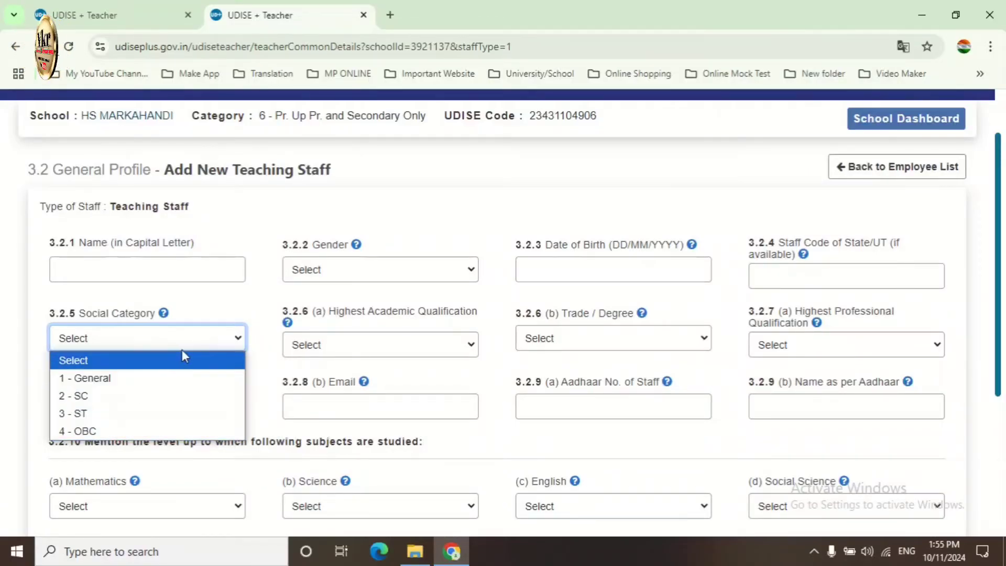
click(225, 291)
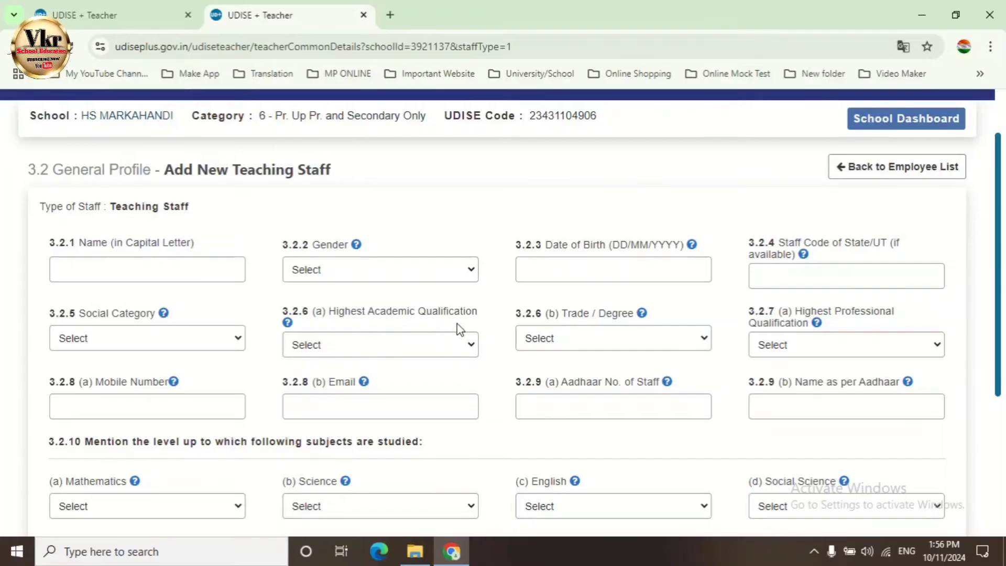
- Review the qualification and trade choices and set the Highest Academic Qualification to 2 - Secondary
click(462, 349)
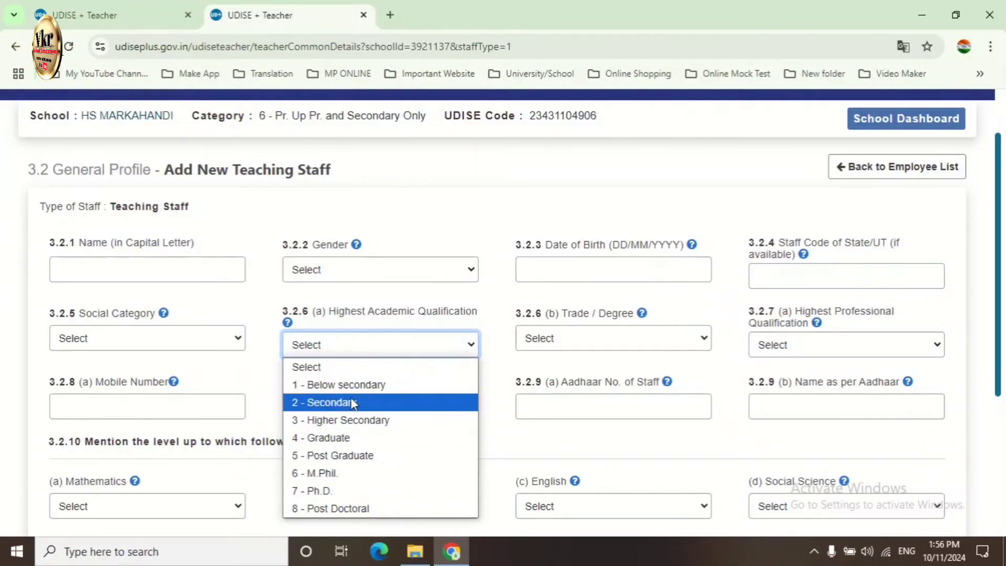
click(508, 367)
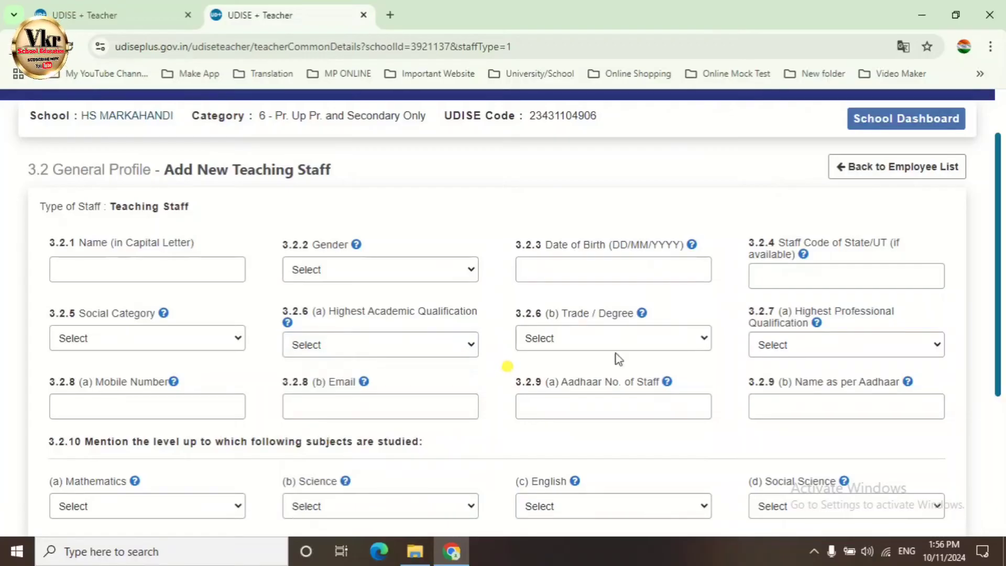
click(677, 336)
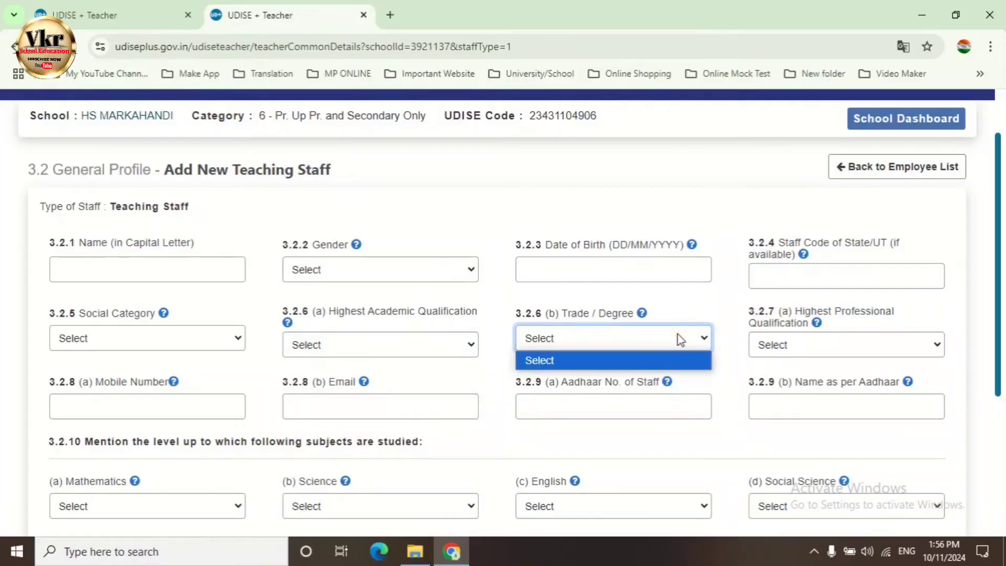
click(679, 338)
click(447, 345)
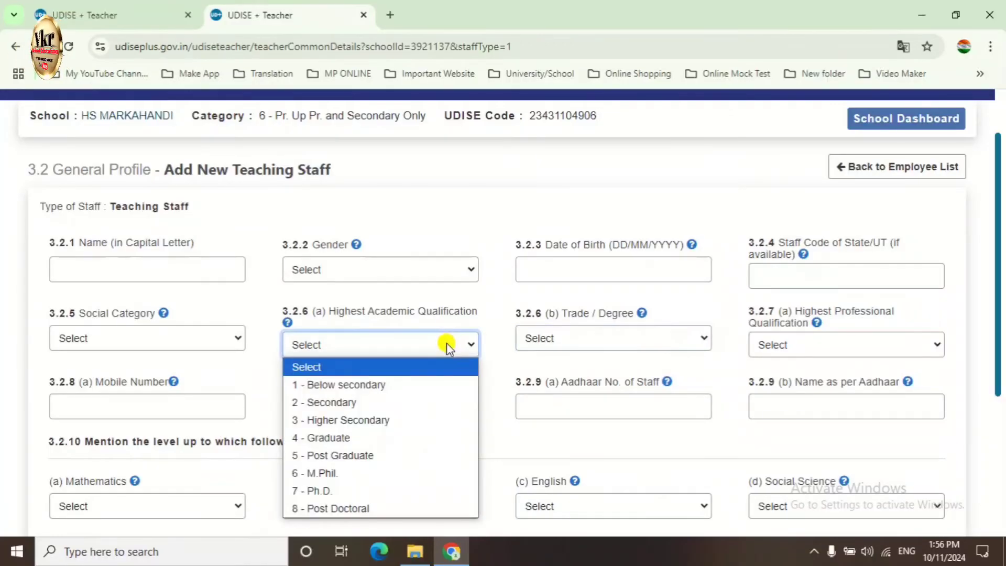
click(359, 404)
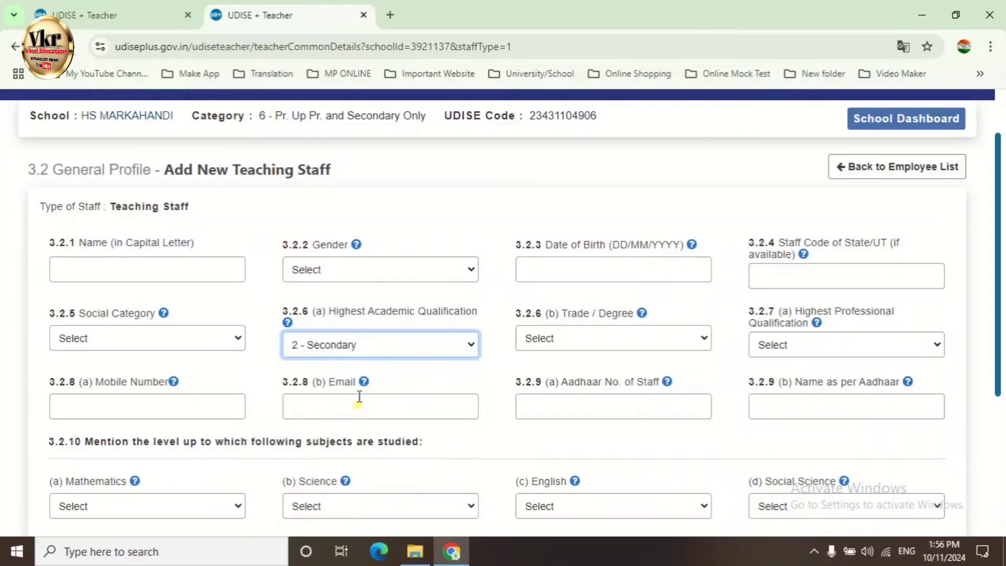
- Keep Trade / Degree as Not Applicable and set the Highest Professional Qualification to 10 - Diploma in Elementary Education (D.El.Ed)
click(686, 339)
click(685, 339)
click(685, 340)
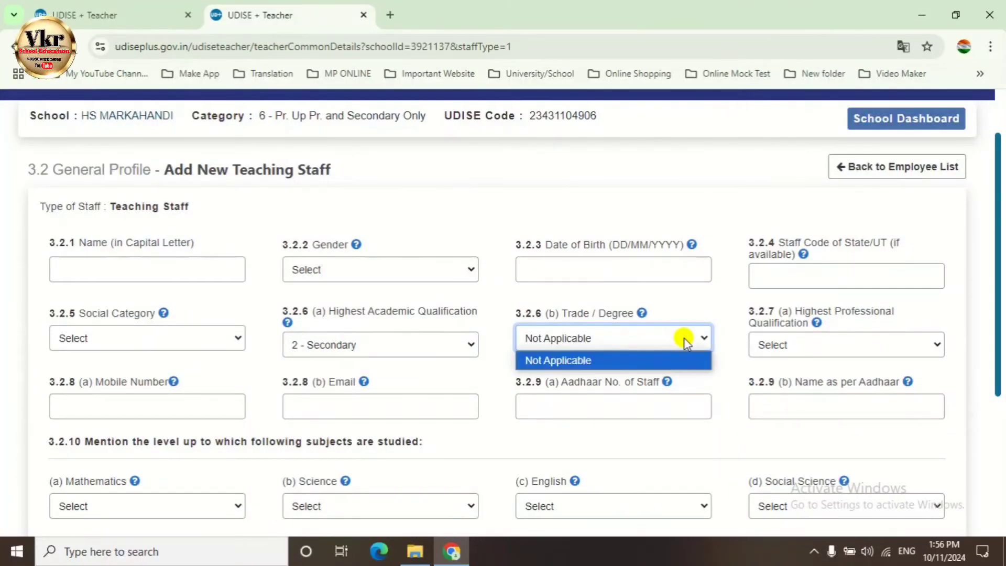
click(684, 338)
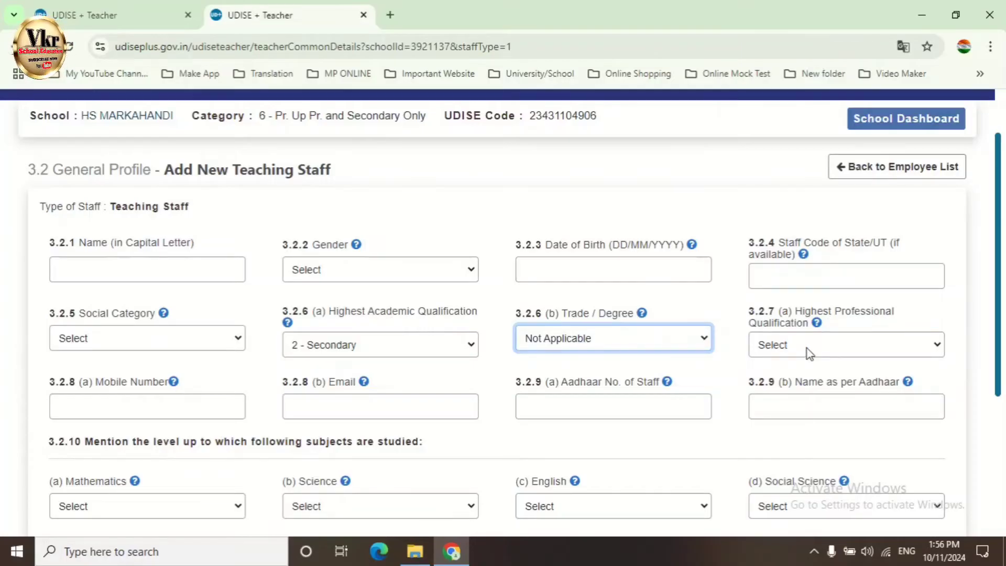
click(895, 349)
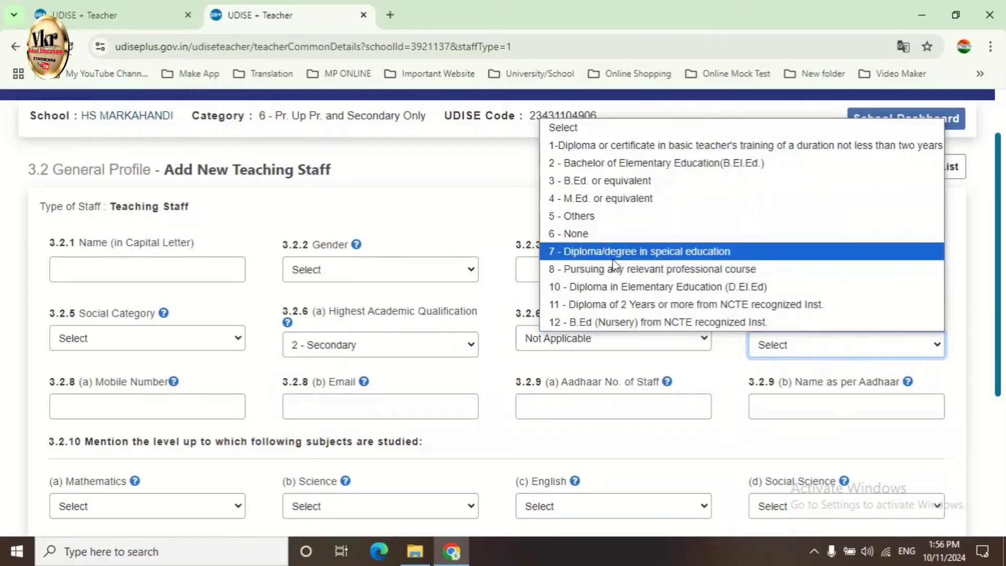
click(688, 292)
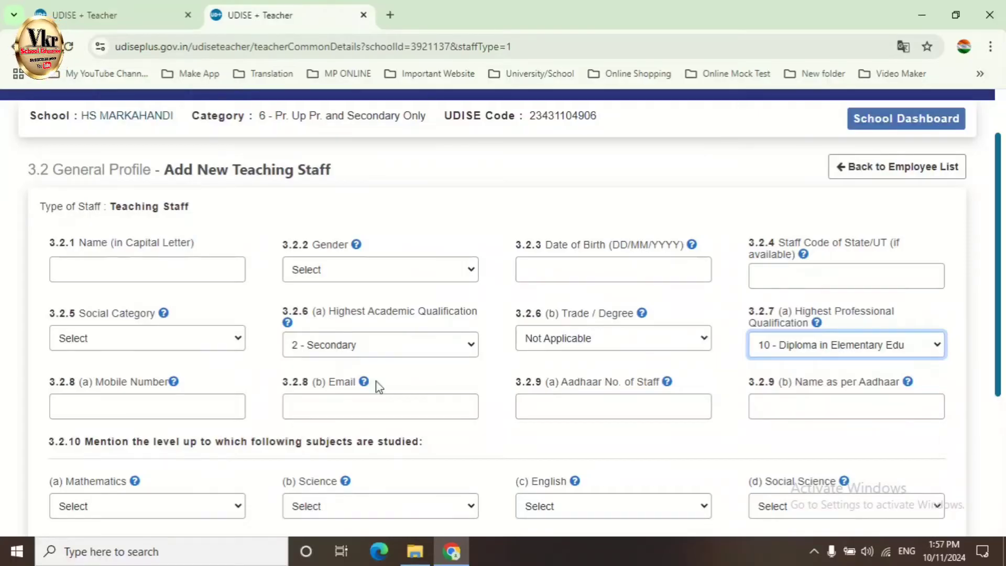
- Go through the mobile number, email, Aadhaar number and name as per Aadhaar fields
click(137, 413)
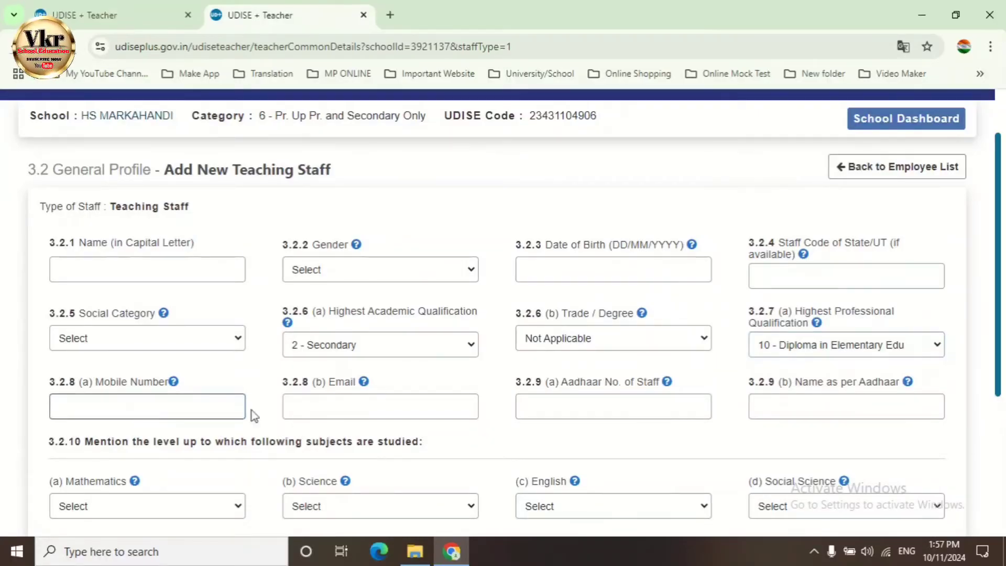
click(367, 406)
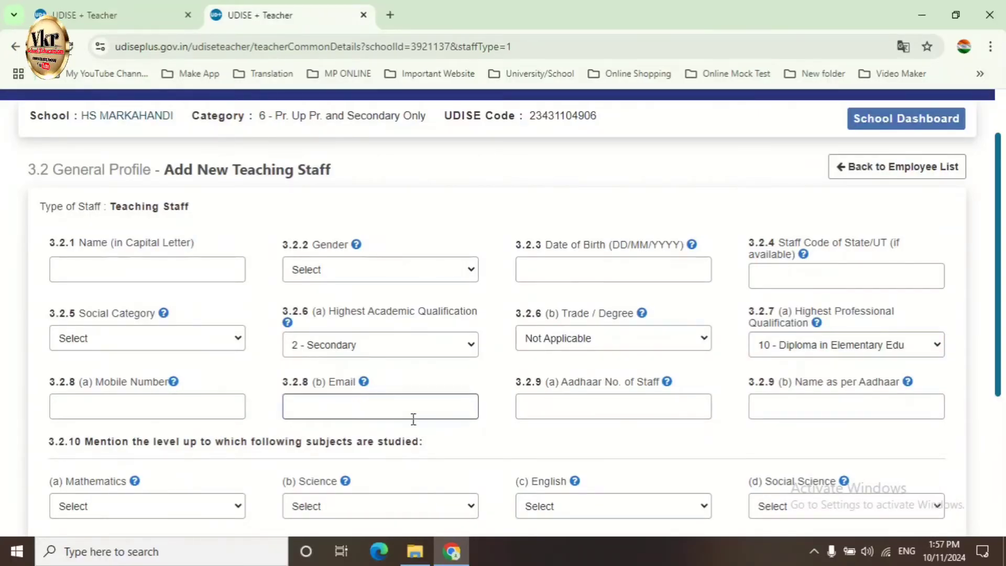
click(594, 409)
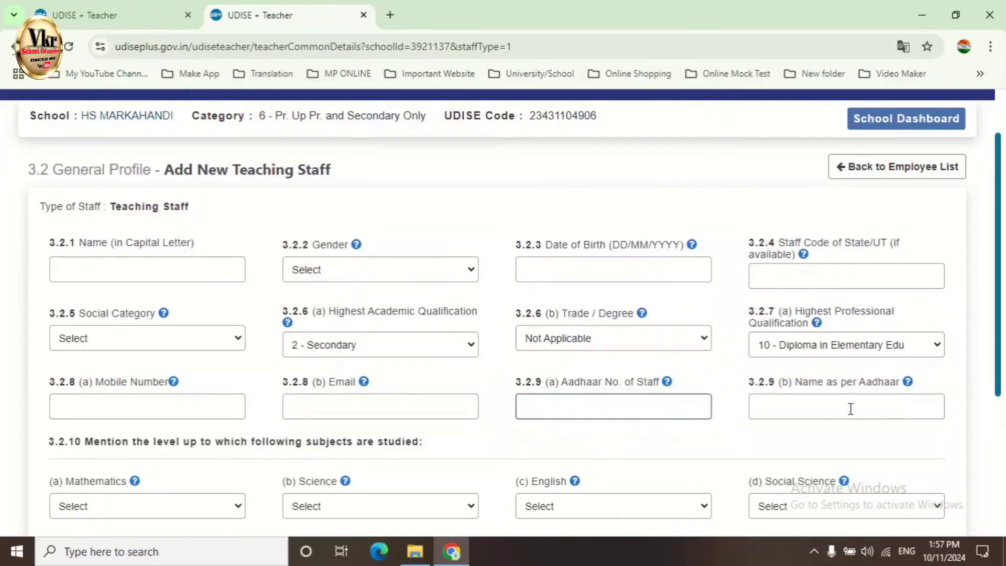
click(851, 410)
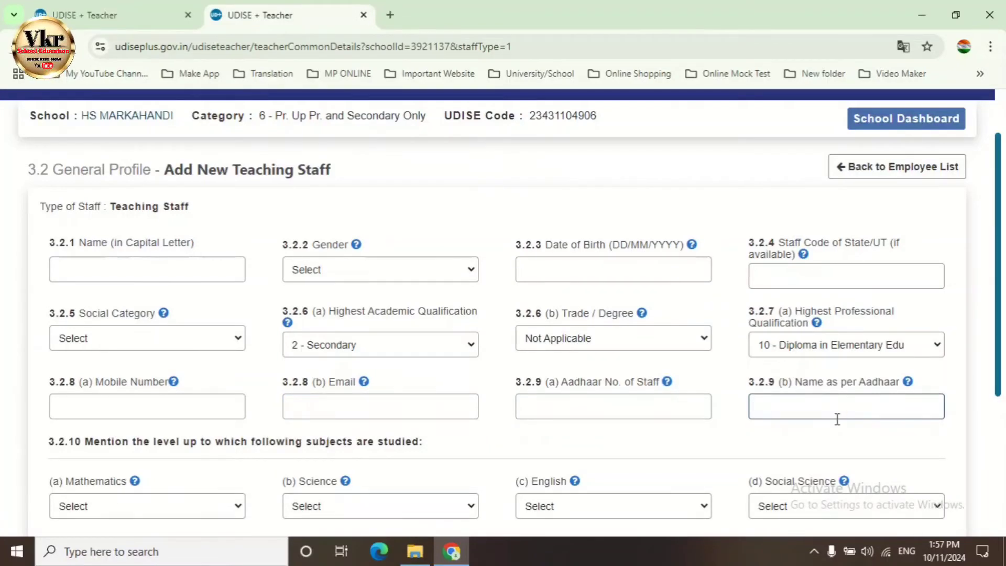
- Set the level studied to 2 - Secondary for both Mathematics and Science
scroll(753, 439, down, 4)
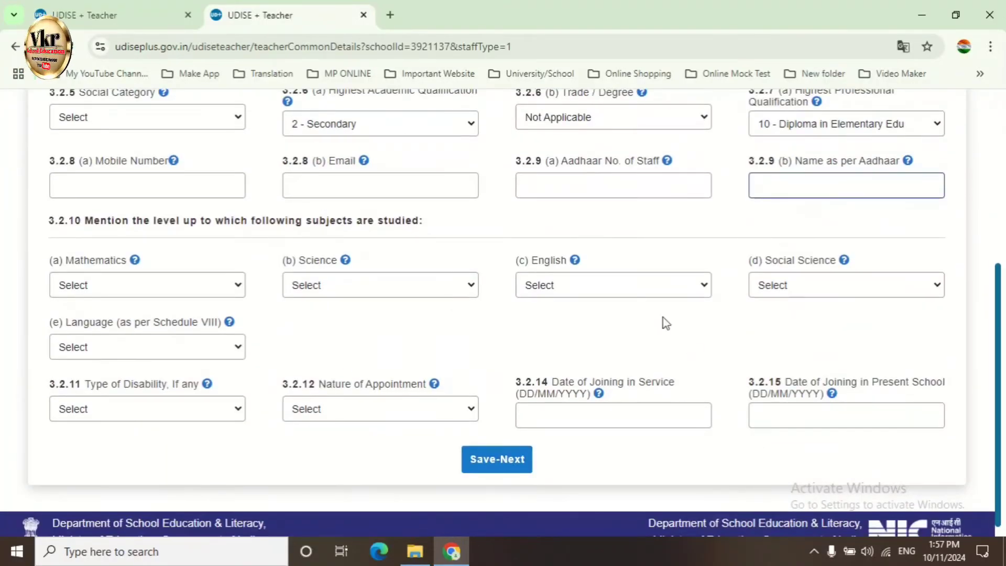
click(196, 287)
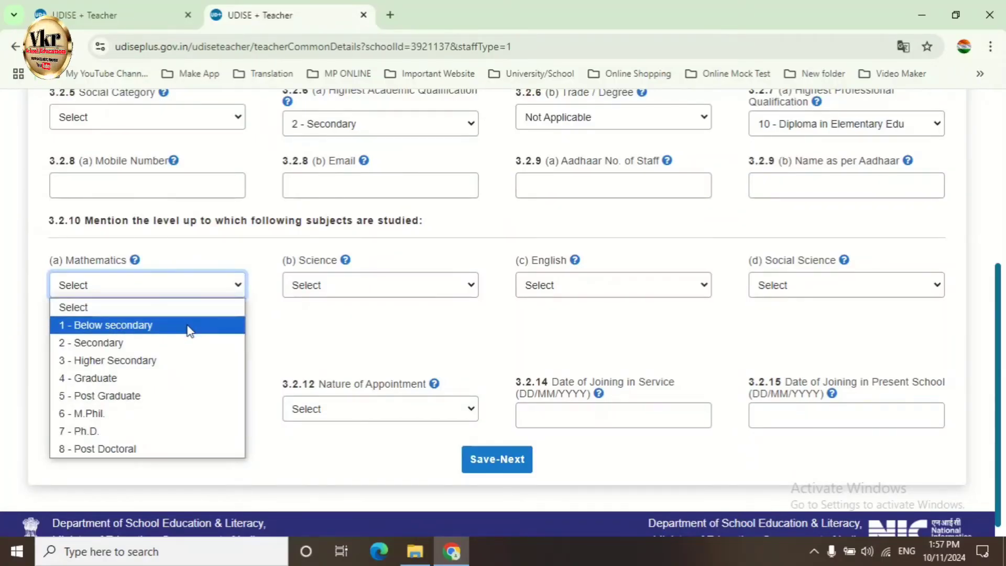
click(150, 343)
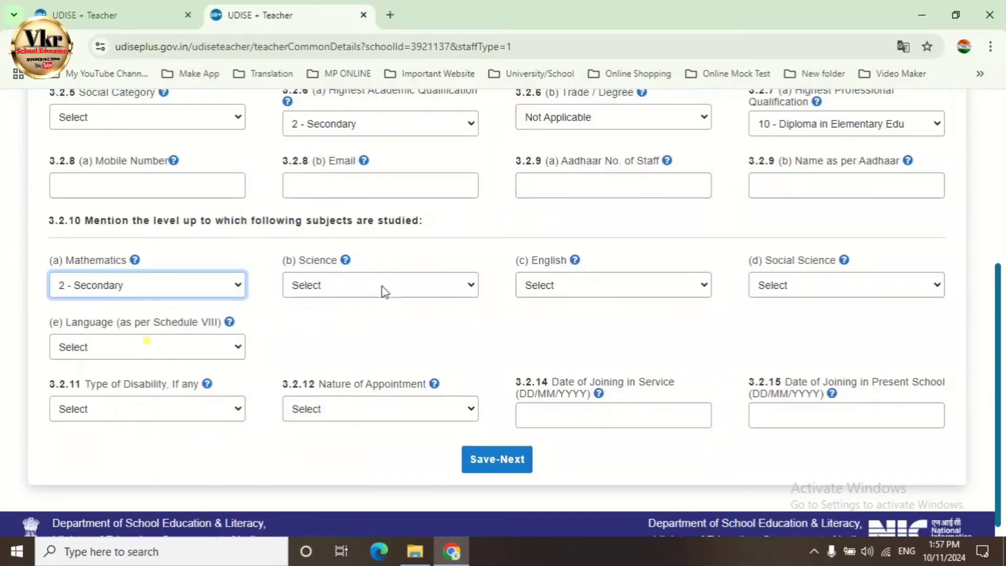
click(429, 285)
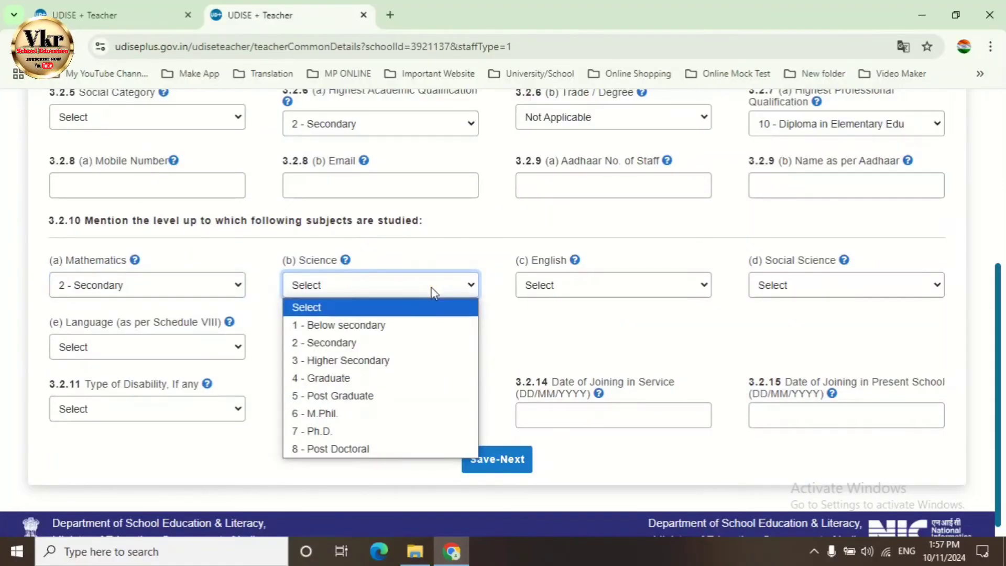
click(417, 342)
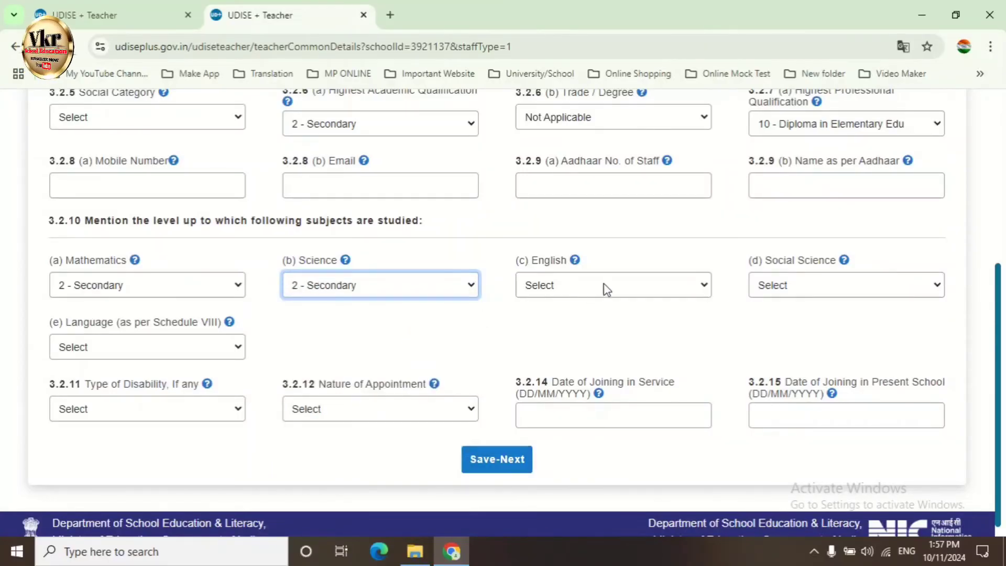
click(419, 281)
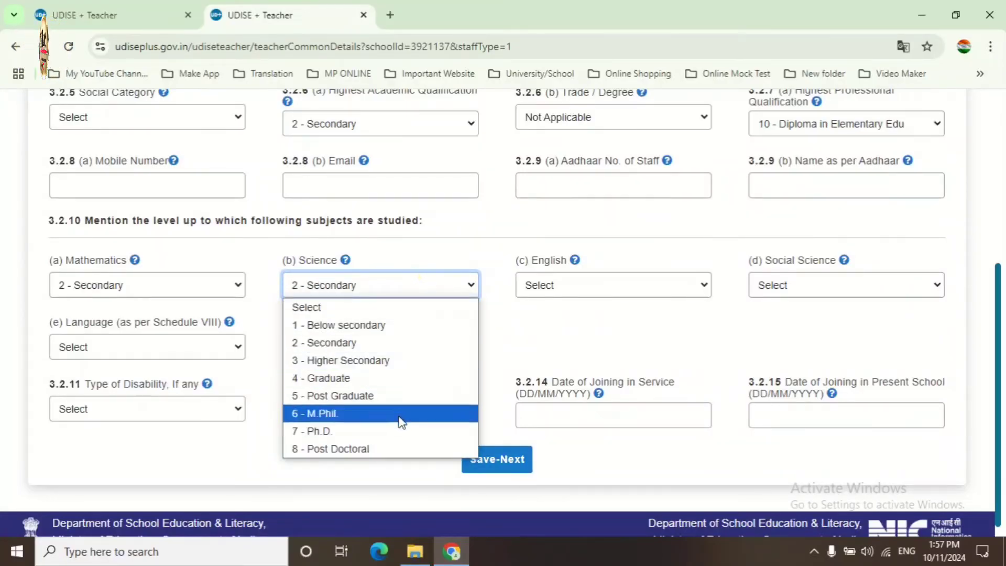
click(547, 318)
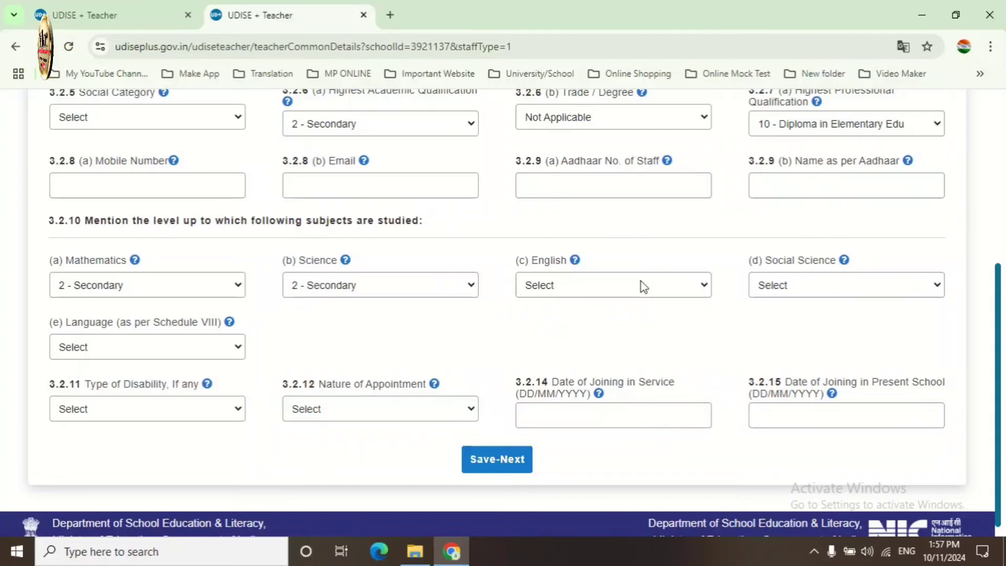
- Set the level studied to 2 - Secondary for English, Social Science and Language (as per Schedule VIII)
click(644, 287)
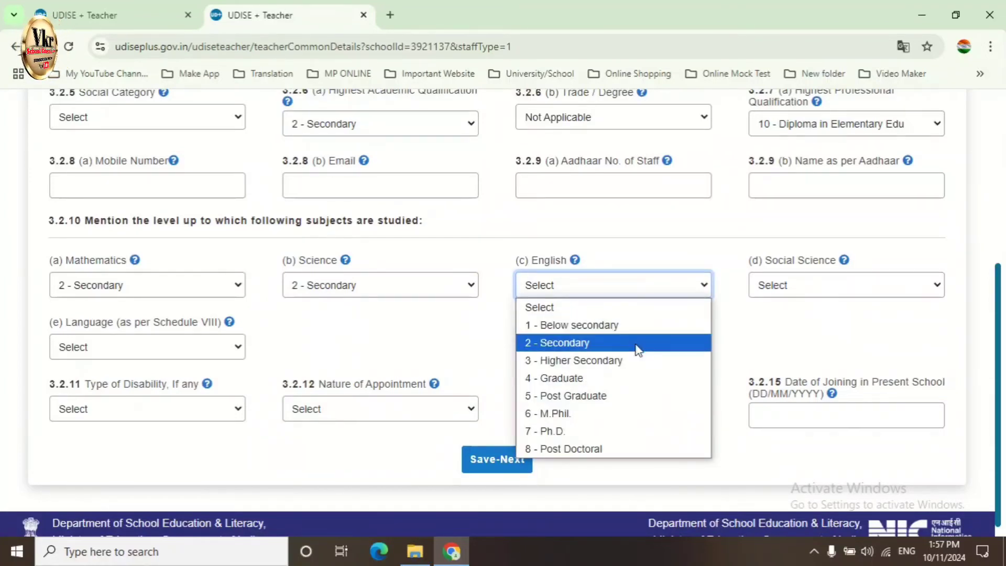
click(571, 343)
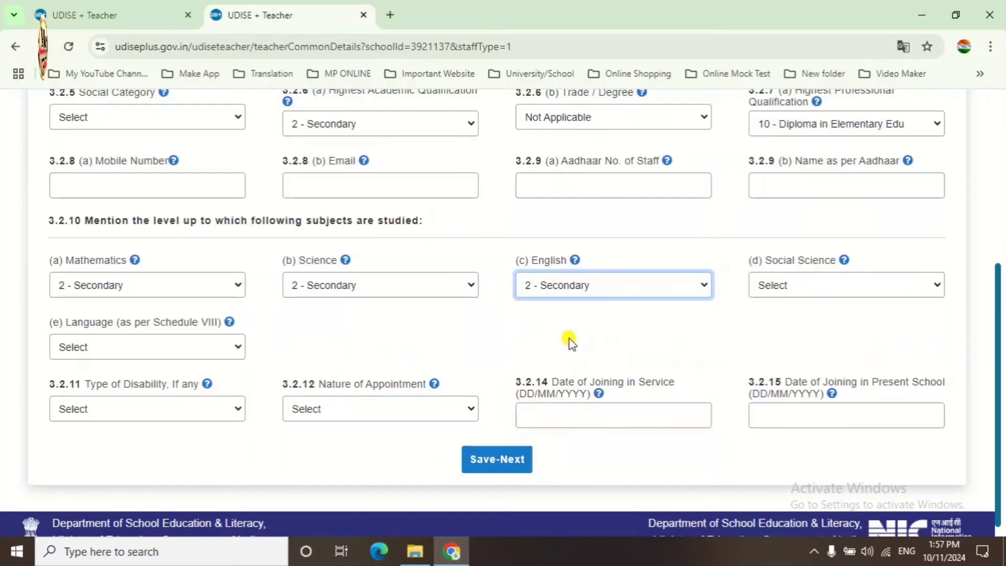
click(813, 283)
click(781, 343)
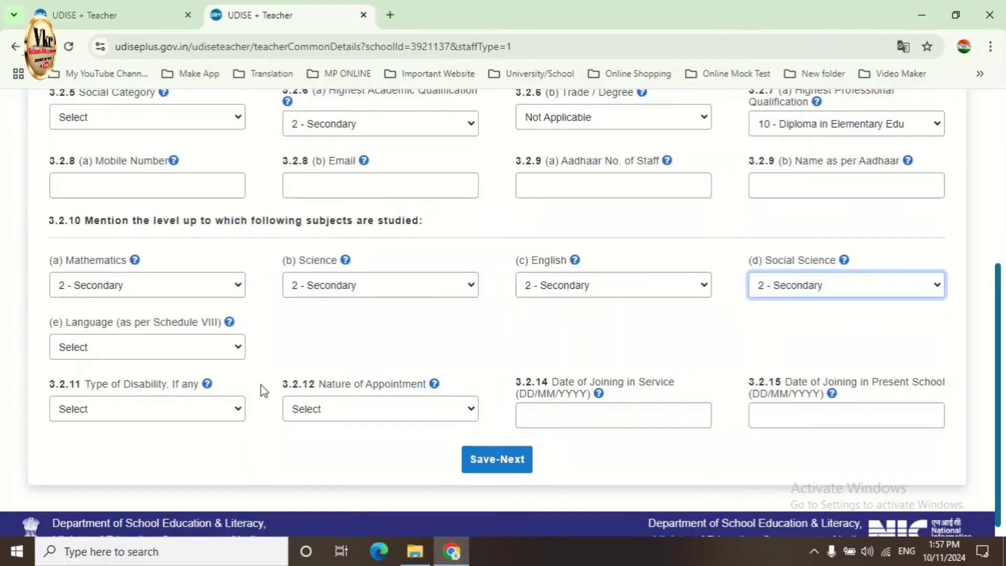
click(143, 346)
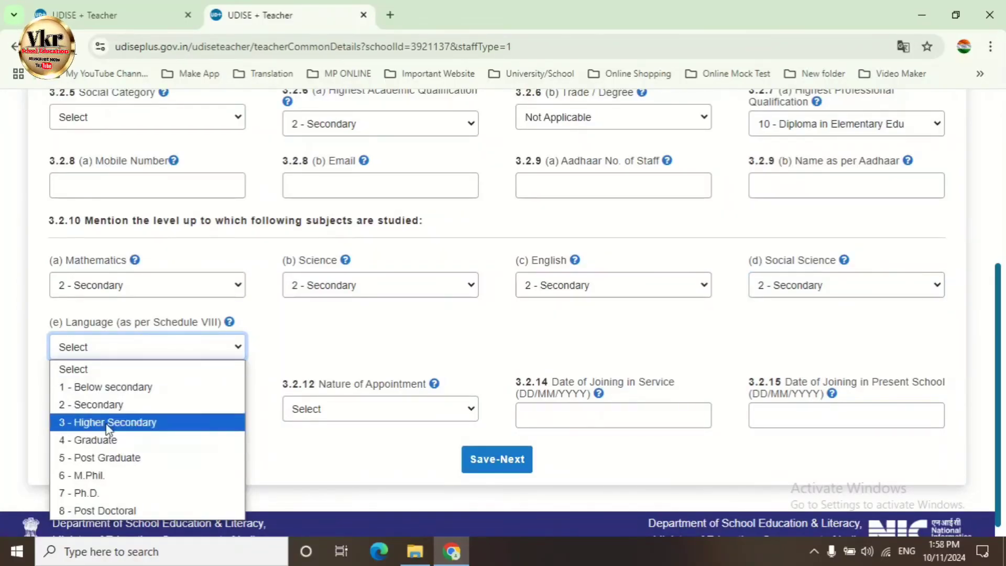
click(90, 411)
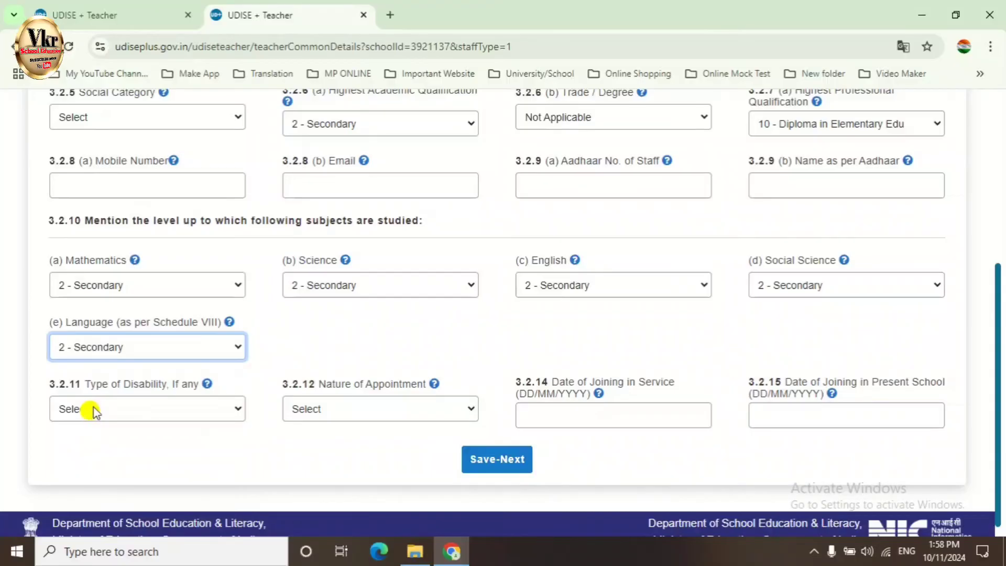
- Set Type of Disability to 1 - Not Applicable and Nature of Appointment to 1 - Regular
click(232, 409)
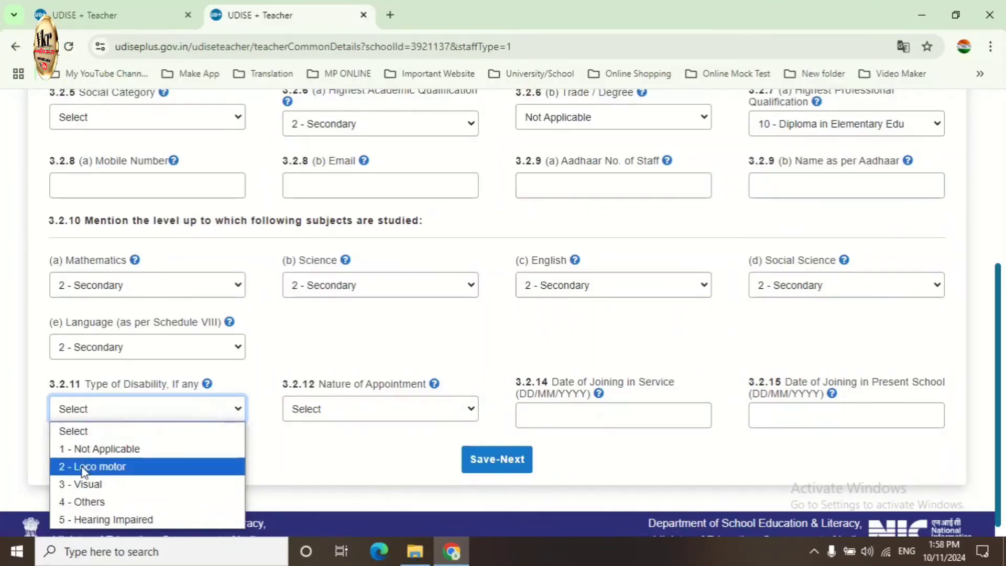
click(125, 449)
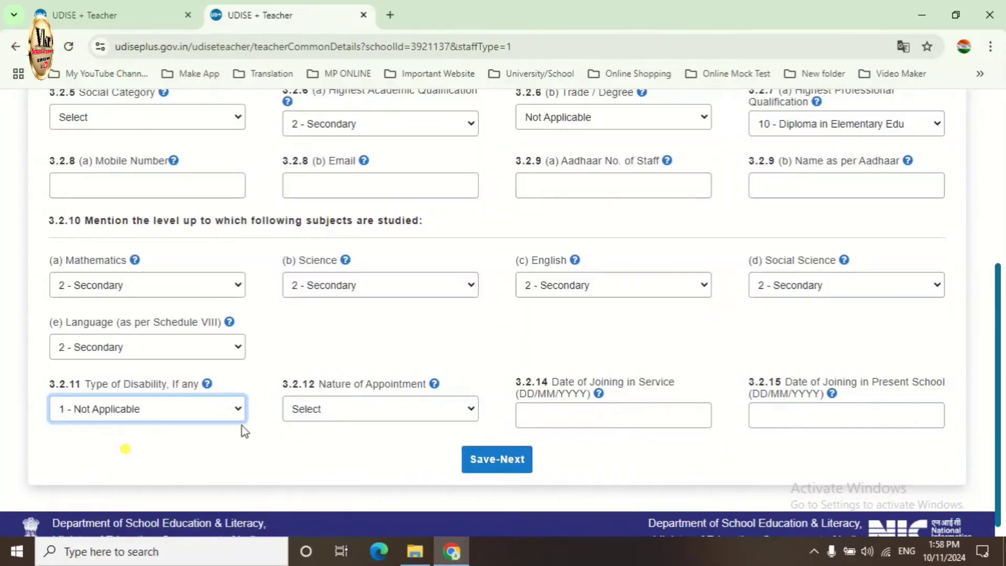
click(416, 411)
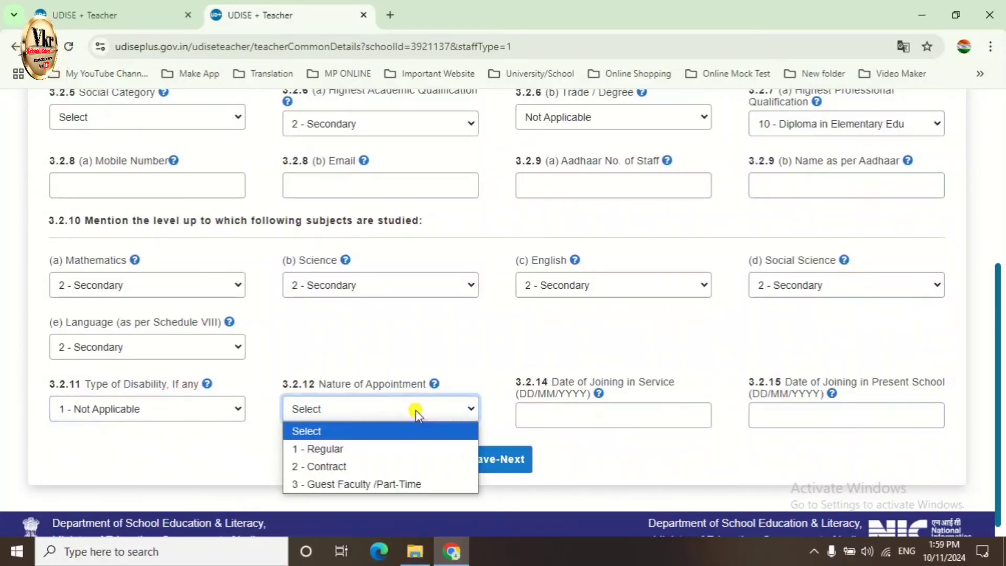
click(361, 451)
- Examine the date choices for Date of Joining in Service and Date of Joining in Present School without entering dates
click(565, 415)
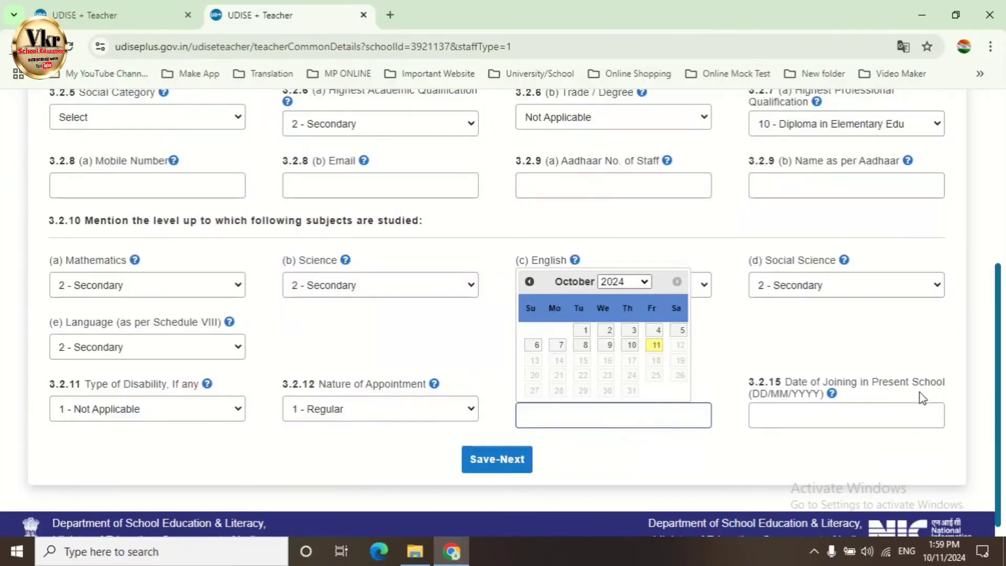
click(826, 415)
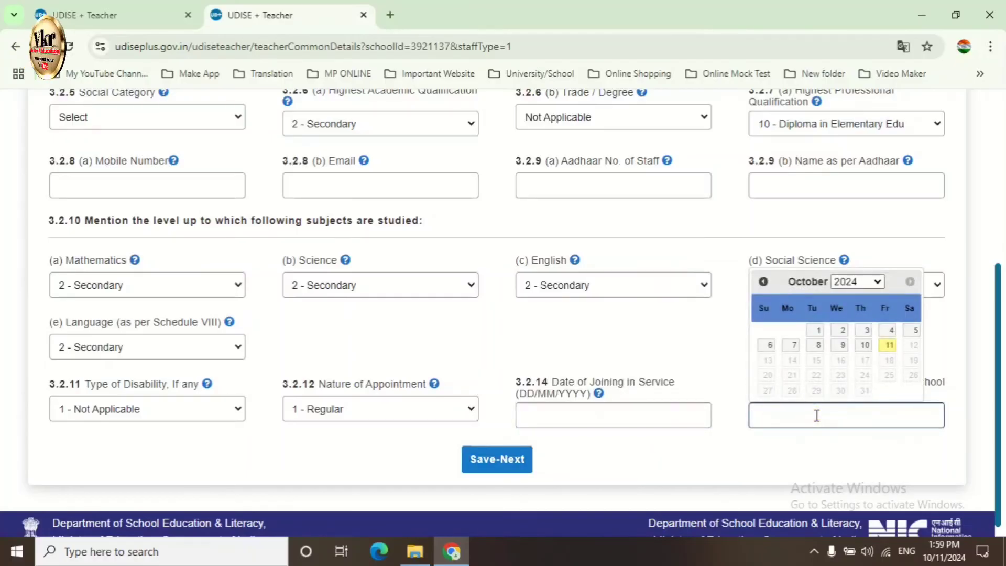
click(548, 411)
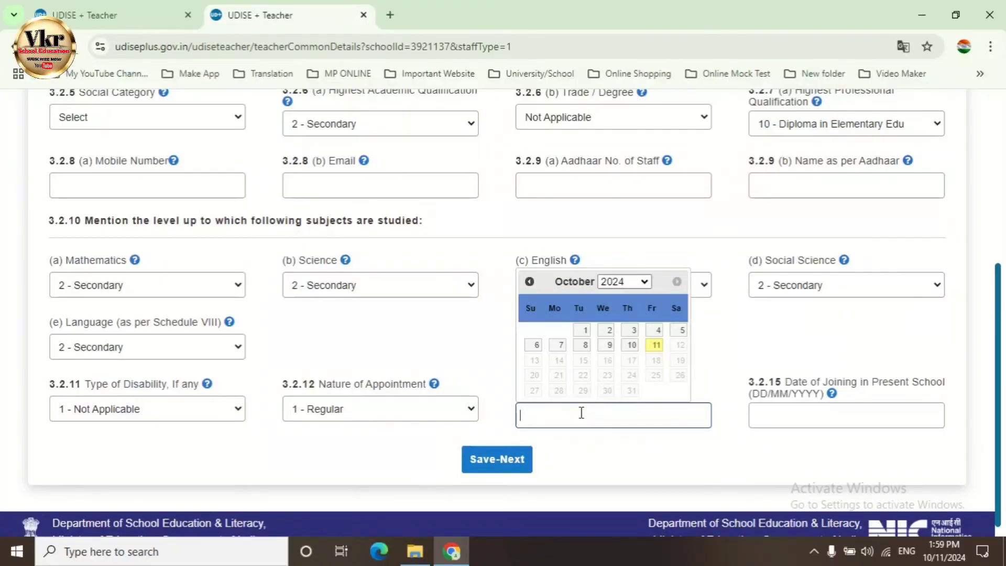
click(631, 460)
click(587, 414)
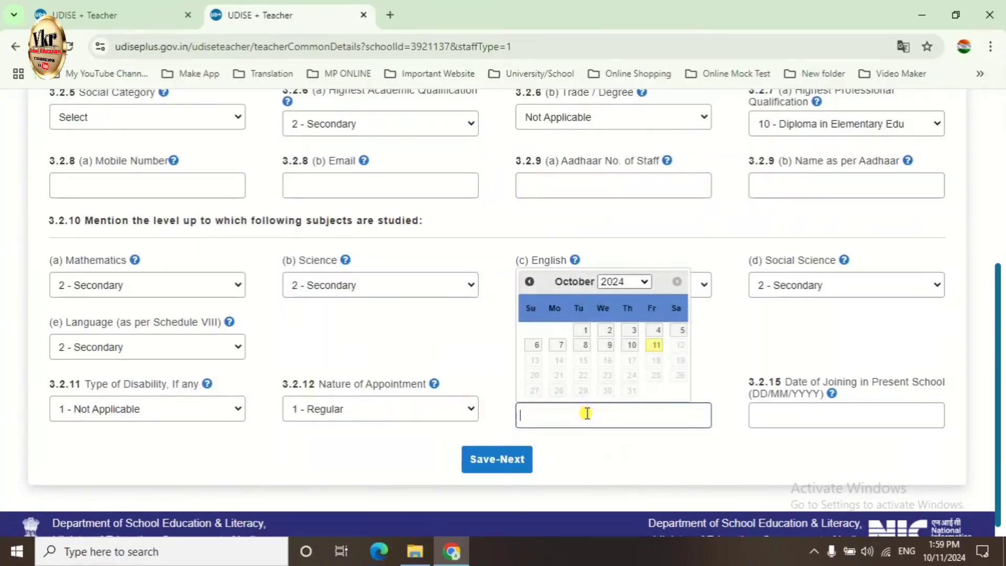
click(796, 411)
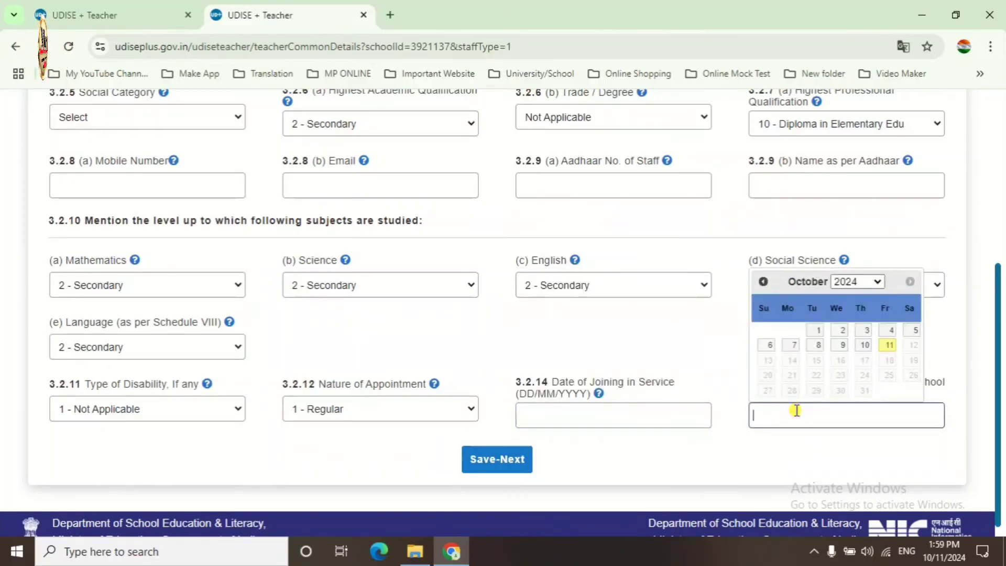
click(712, 461)
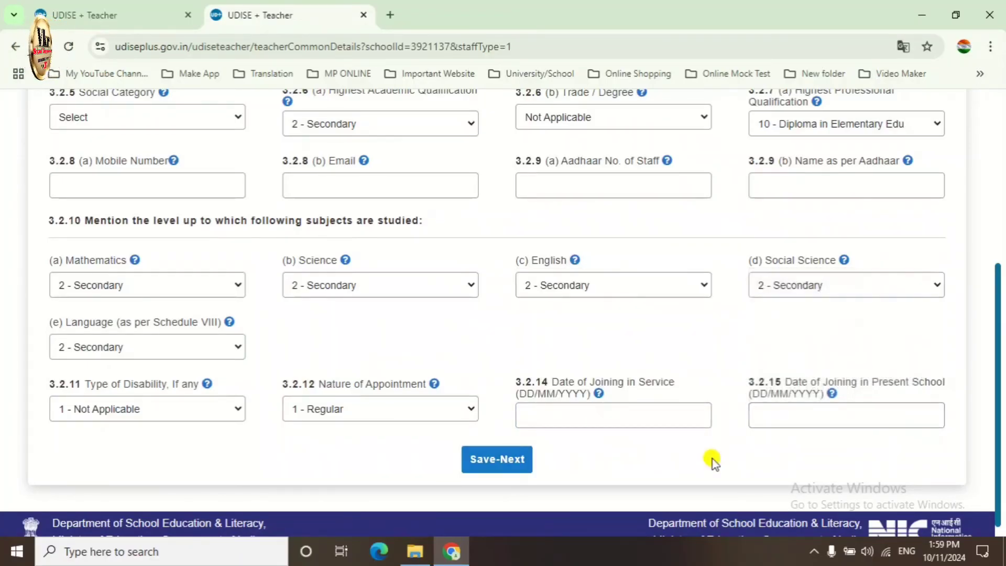
- Review all filled-in General Profile fields of the new teaching staff member and try to save the form
click(482, 463)
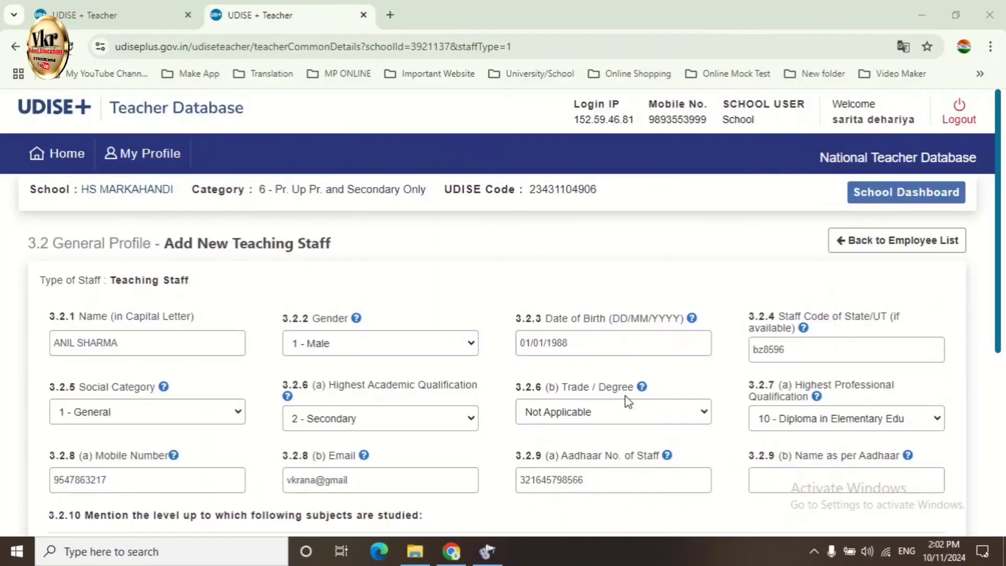
scroll(628, 402, down, 1)
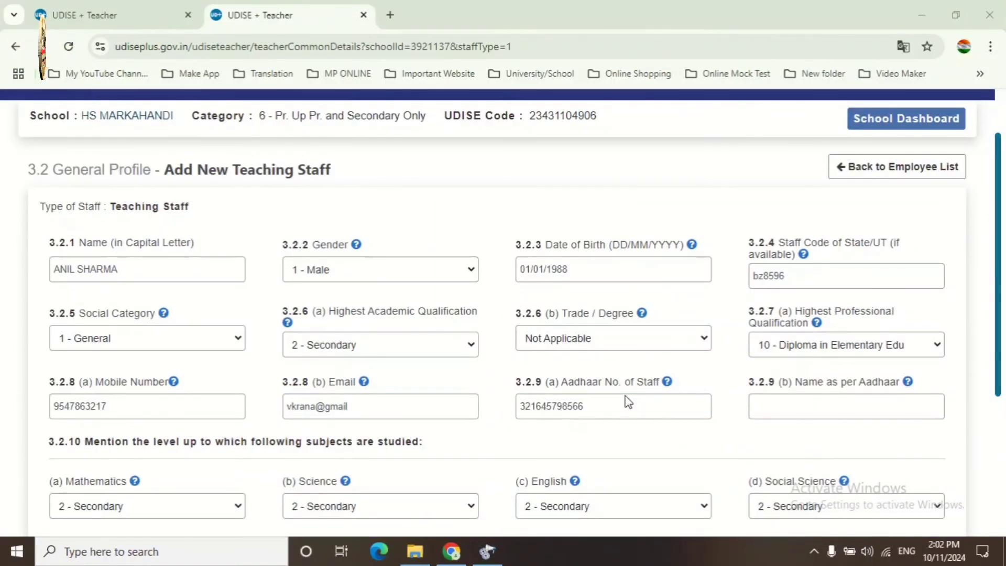
scroll(628, 402, down, 1)
scroll(628, 402, down, 1)
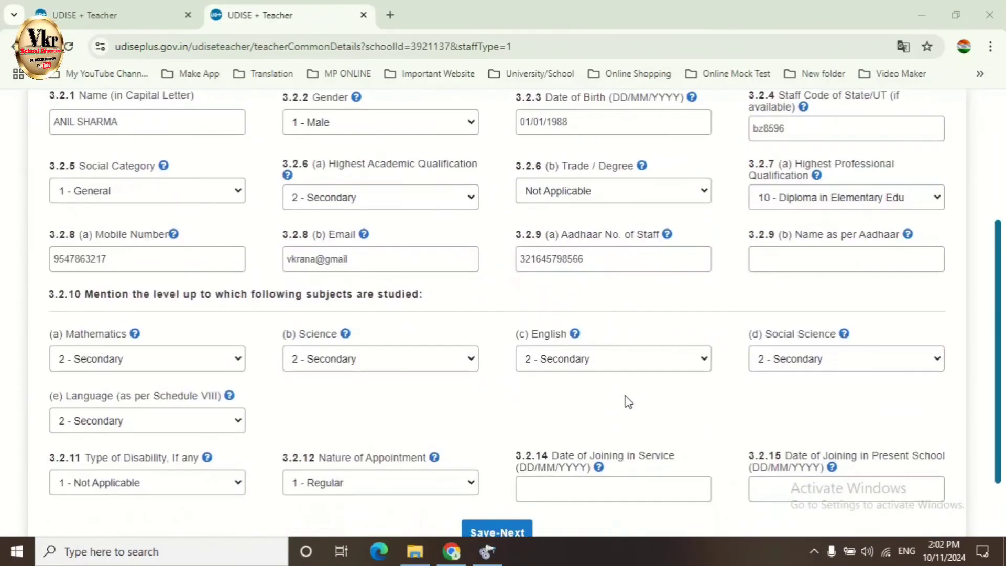
scroll(628, 402, down, 1)
scroll(383, 457, up, 2)
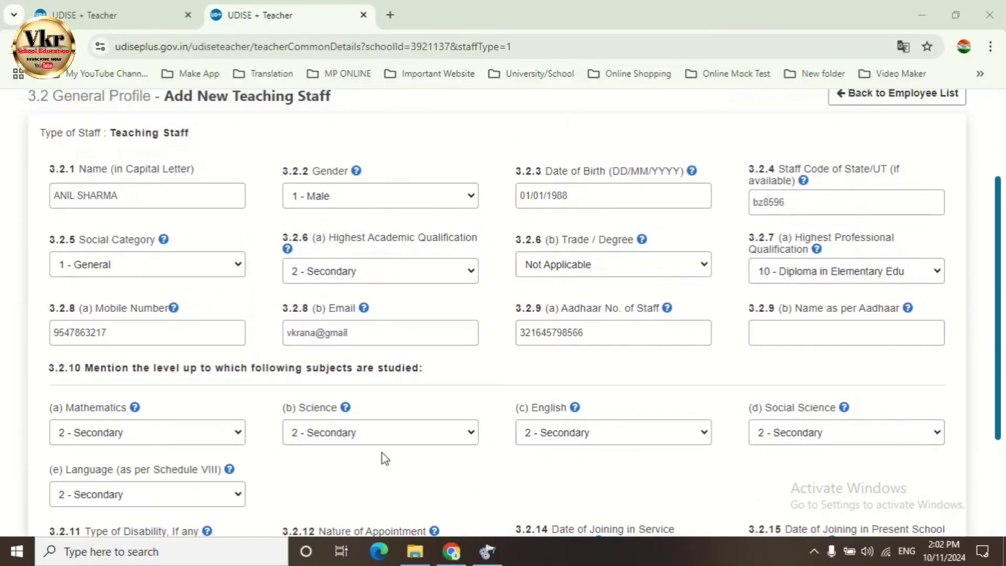
scroll(382, 457, down, 2)
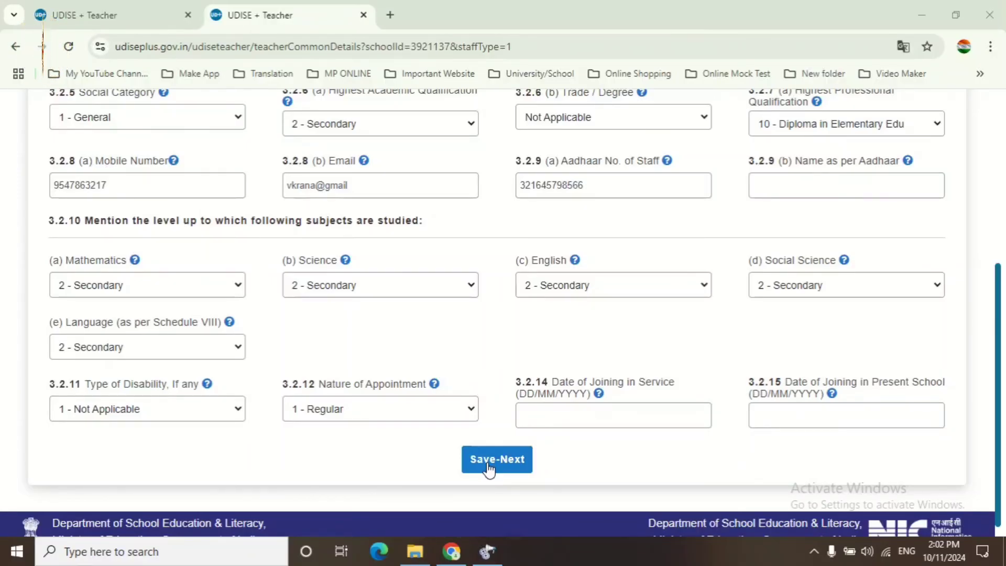
scroll(452, 372, up, 3)
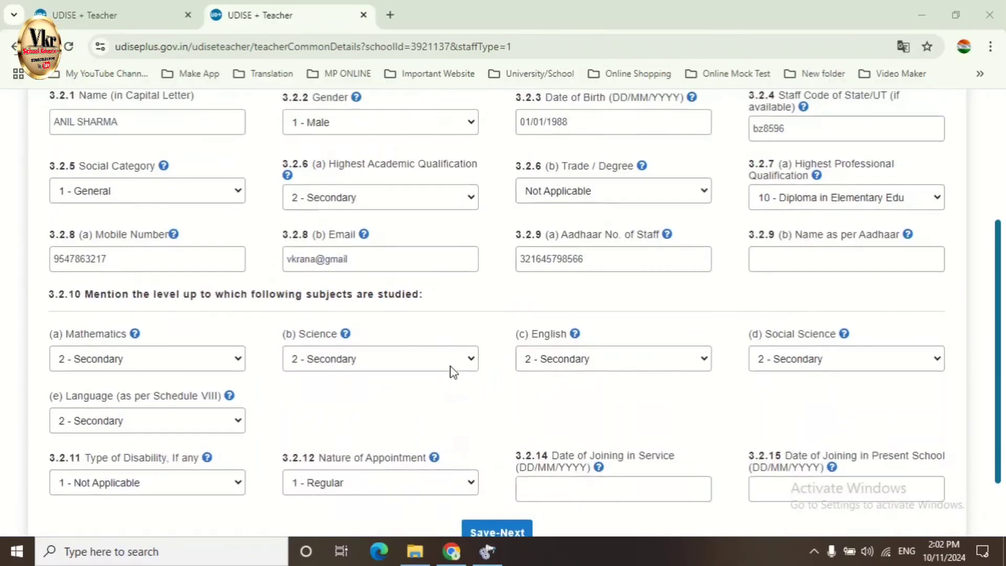
scroll(453, 373, down, 3)
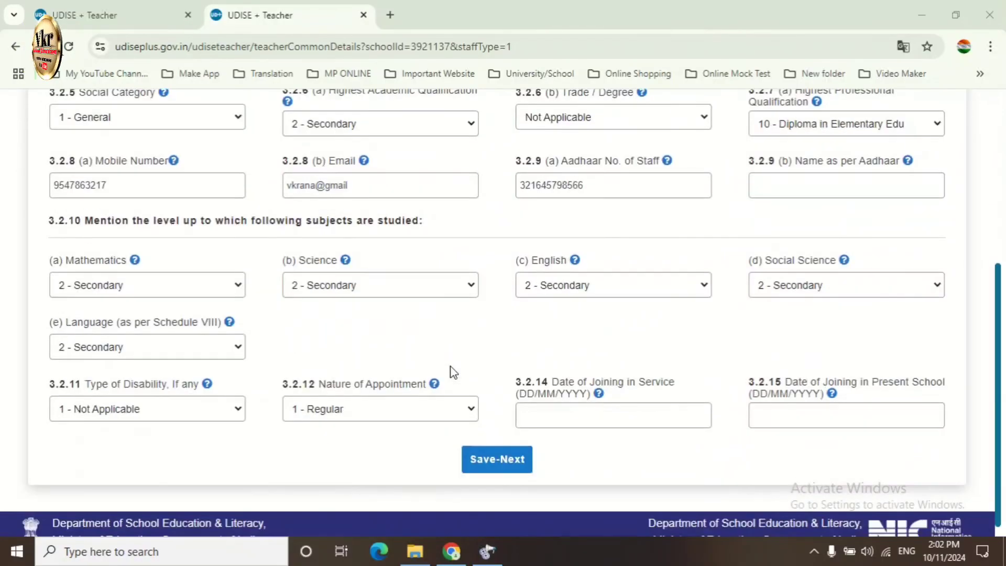
click(491, 461)
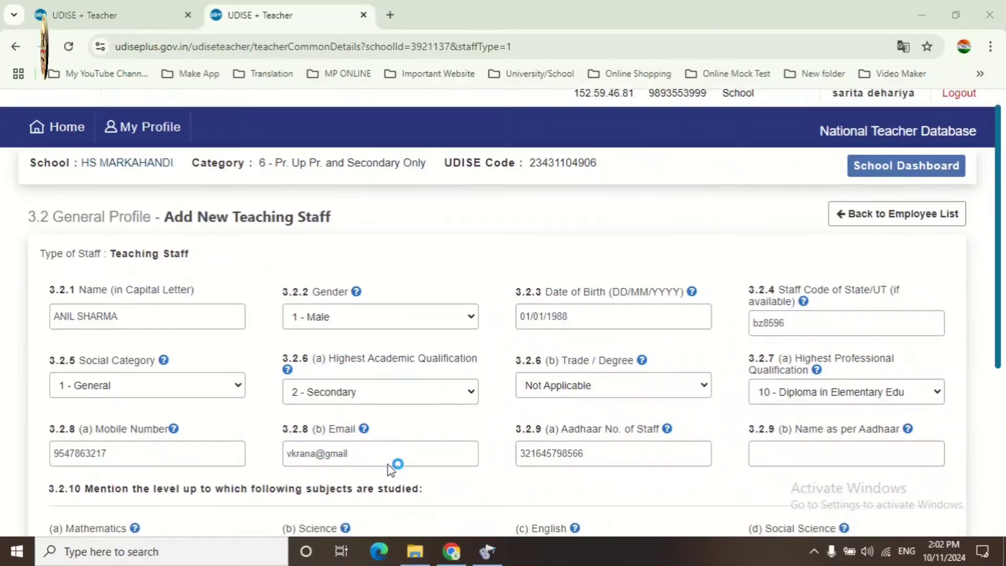
scroll(391, 470, down, 1)
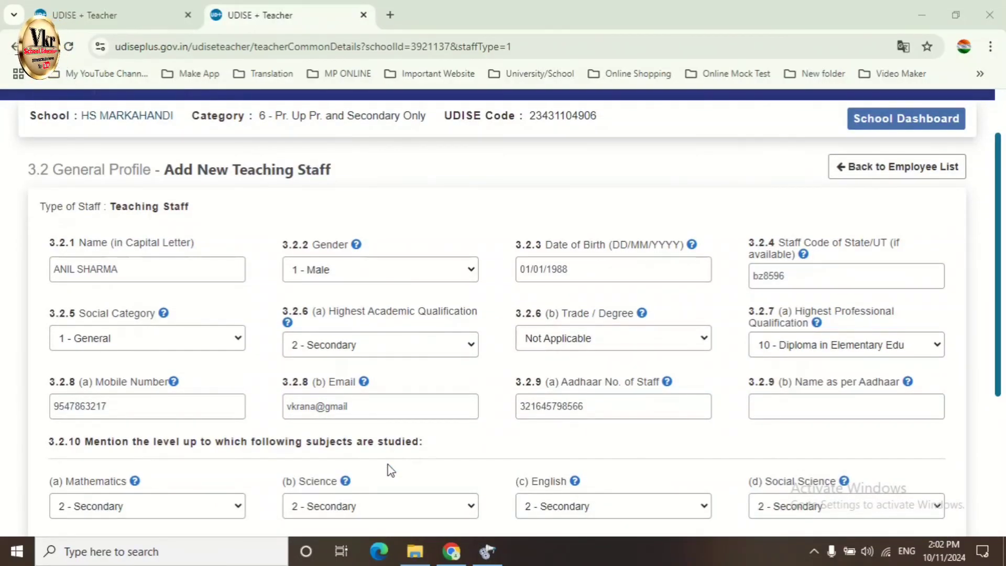
scroll(391, 470, down, 3)
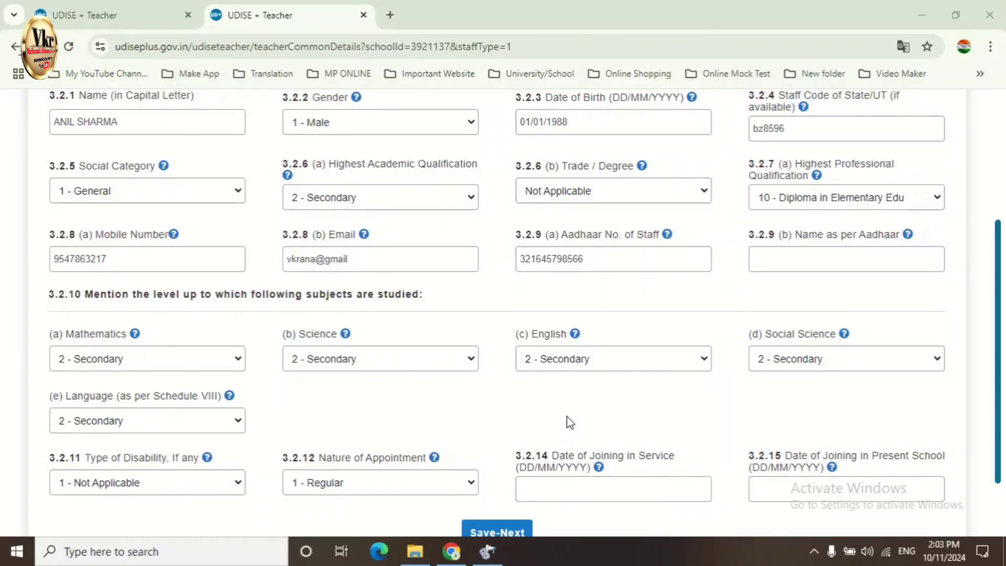
scroll(732, 423, up, 3)
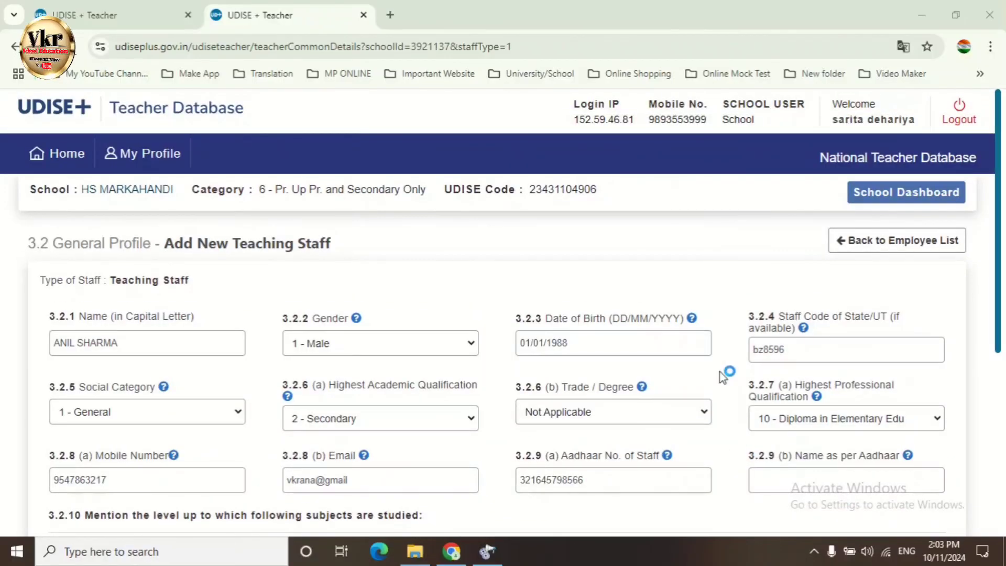
scroll(732, 439, down, 5)
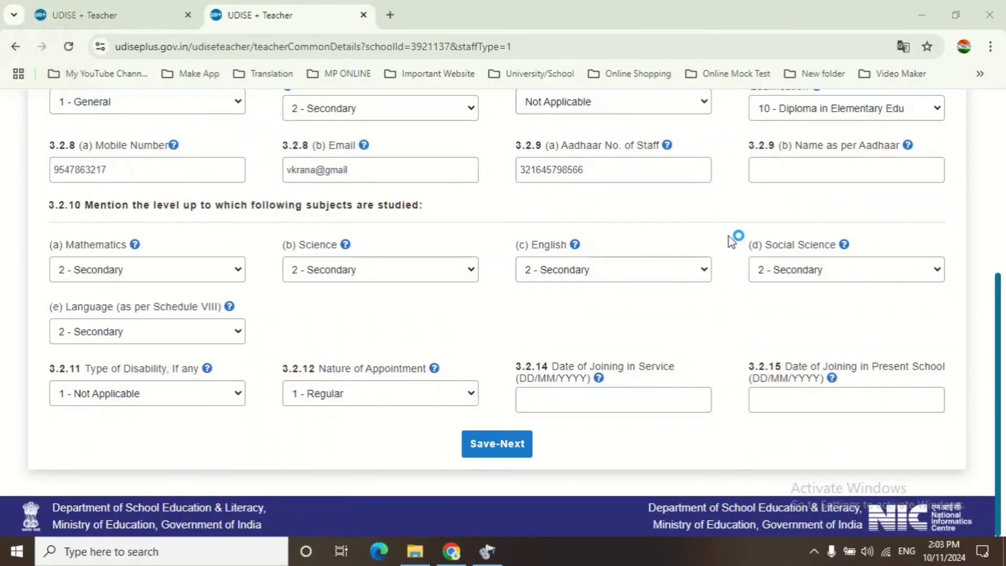
scroll(732, 241, up, 5)
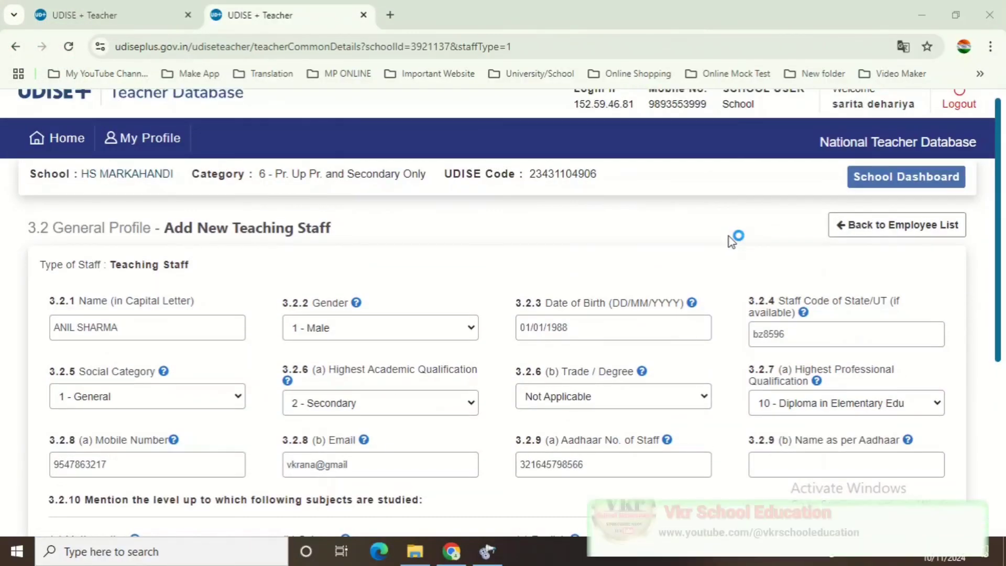
scroll(729, 243, down, 1)
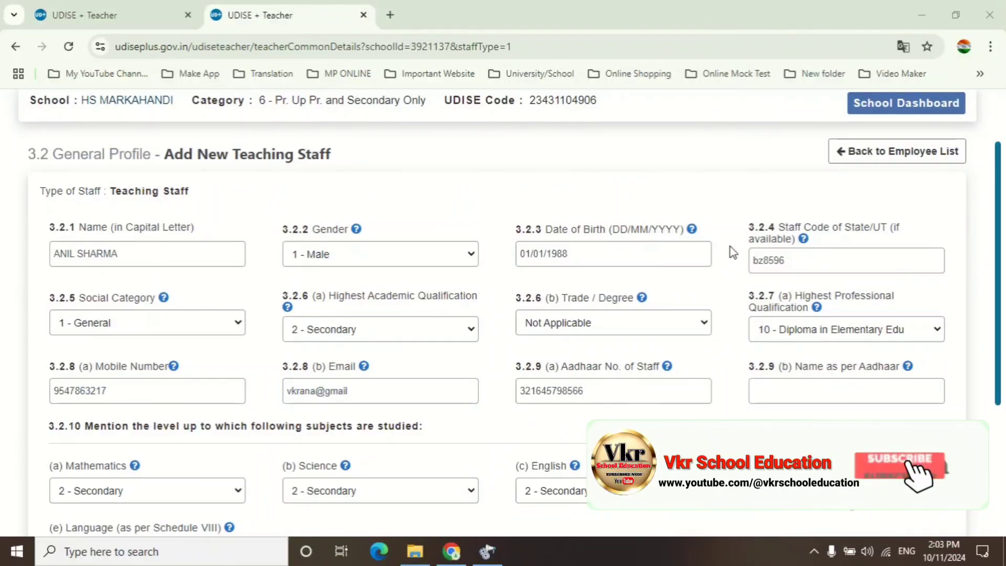